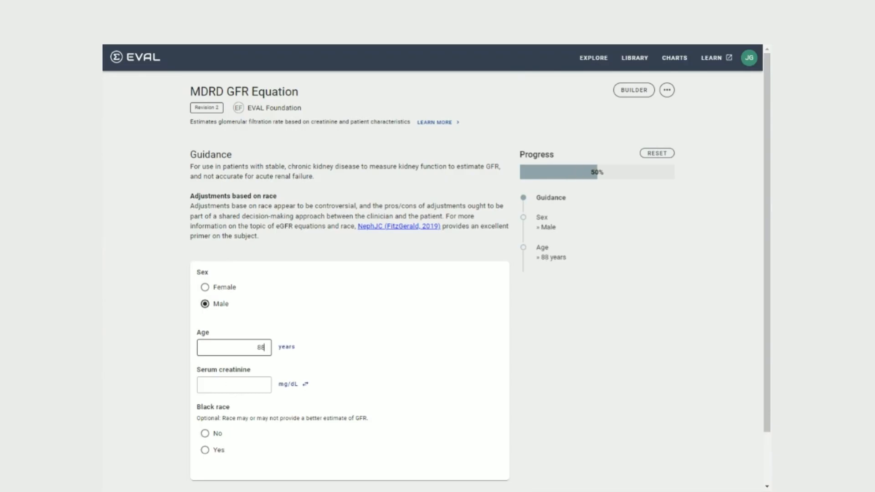
Enter a serum creatinine of 2 mg/dL and answer No to Black race in the MDRD GFR Equation
click(234, 385)
text(2)
click(204, 434)
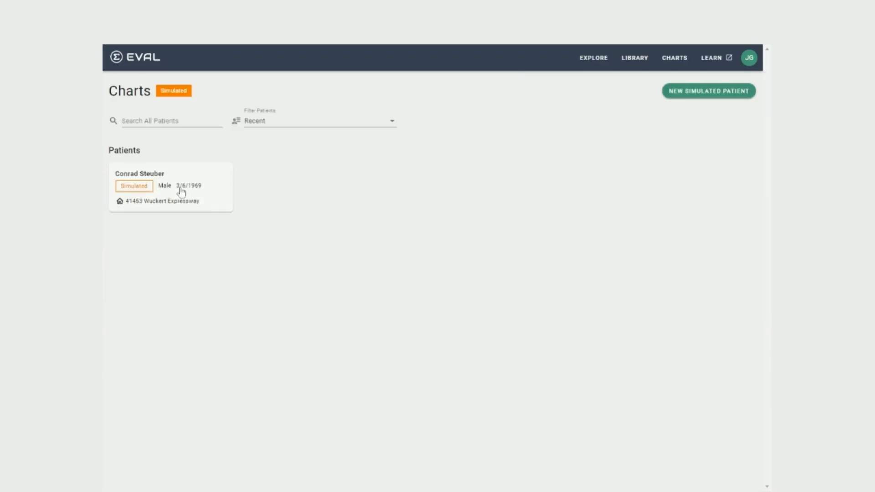
Open the simulated male patient's chart from the recent patients
click(182, 190)
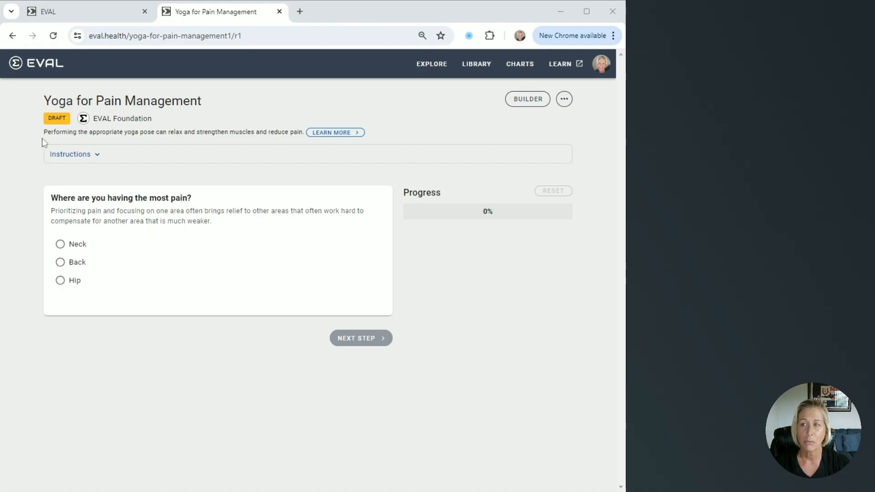
Read the short description of Yoga for Pain Management and view its instructions, collapsing them again
drag(45, 136, 298, 131)
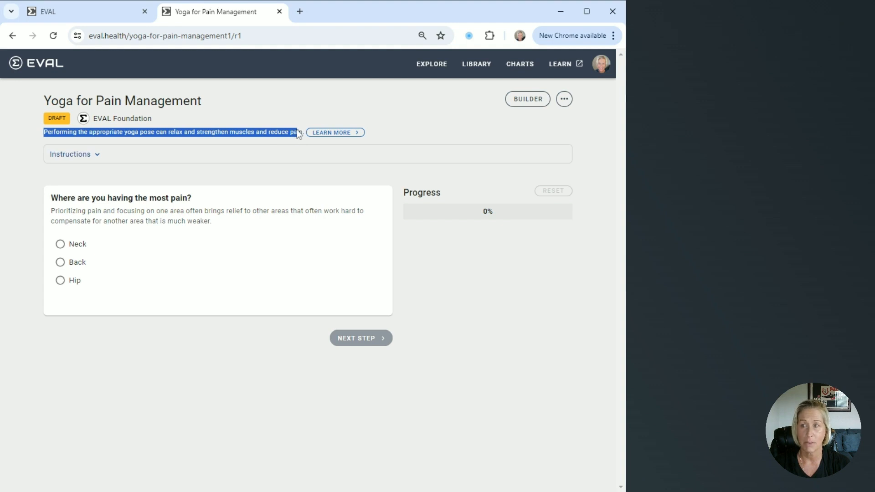
click(296, 171)
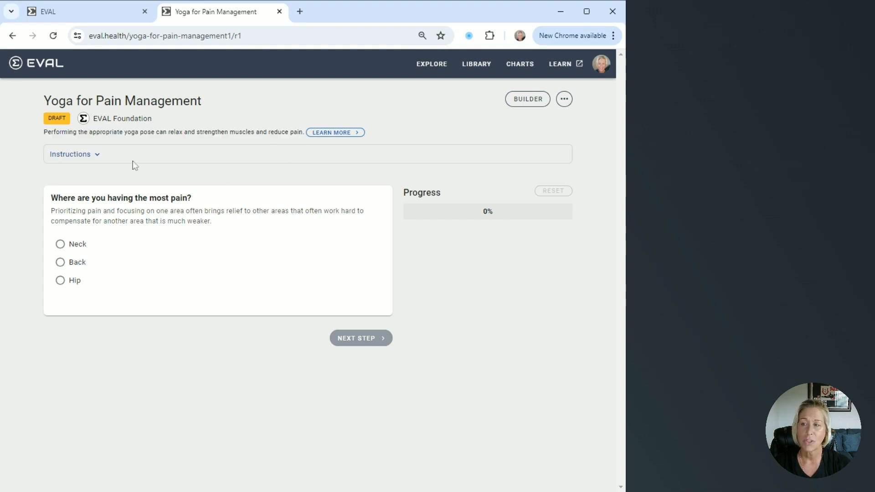
click(95, 156)
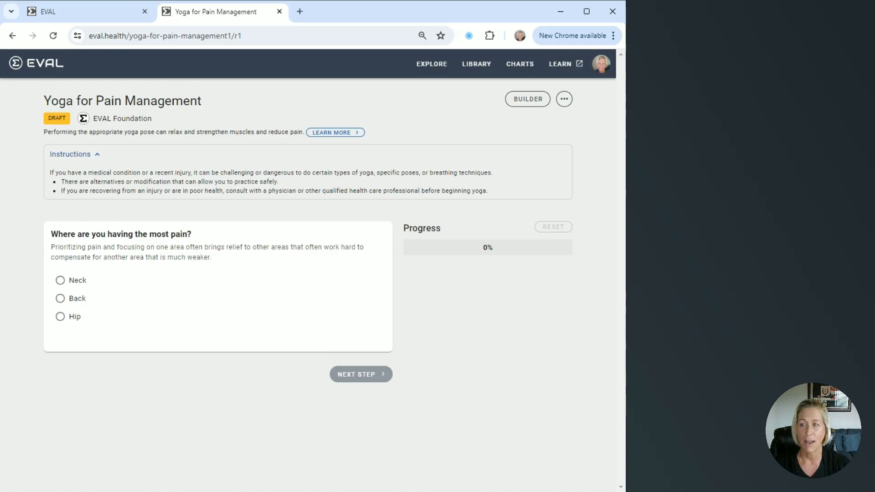
click(98, 156)
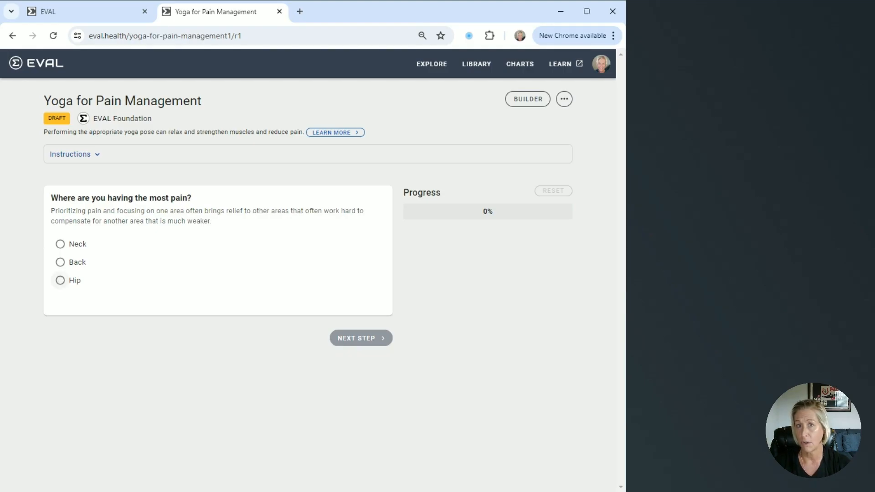
Answer Back as the most painful area and Yes to full range of motion, and review the recommended poses
click(59, 262)
click(62, 225)
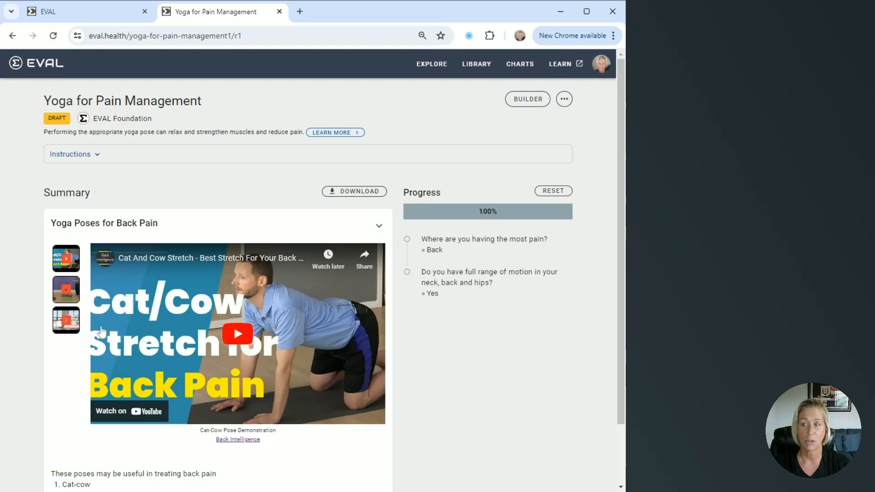
scroll(101, 389, down, 1)
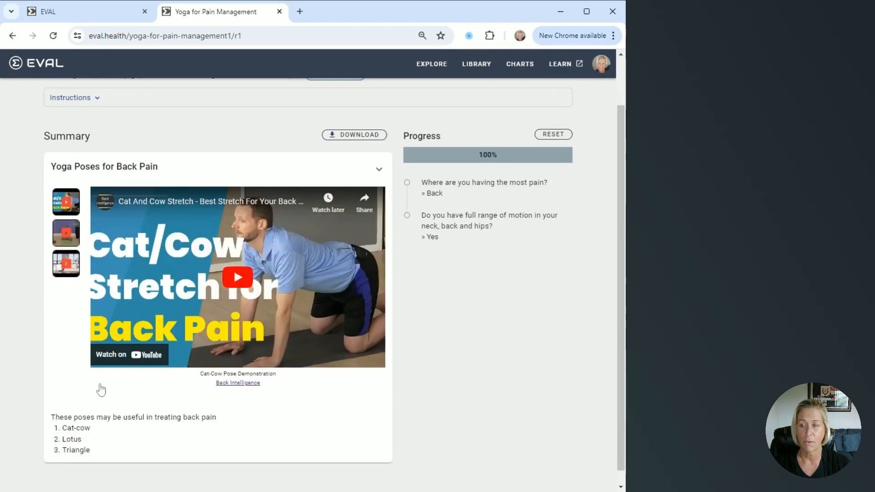
scroll(100, 389, up, 1)
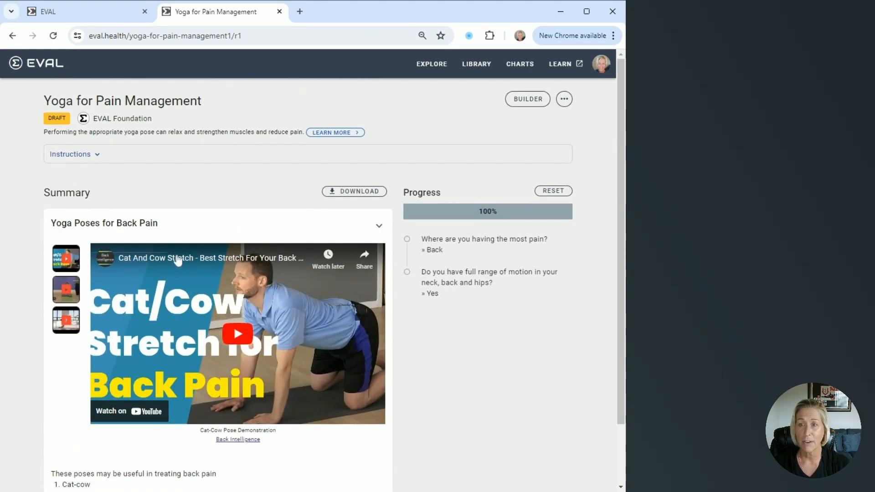
Start a new app from the library and title it "Yoga for Pain Management"
click(482, 68)
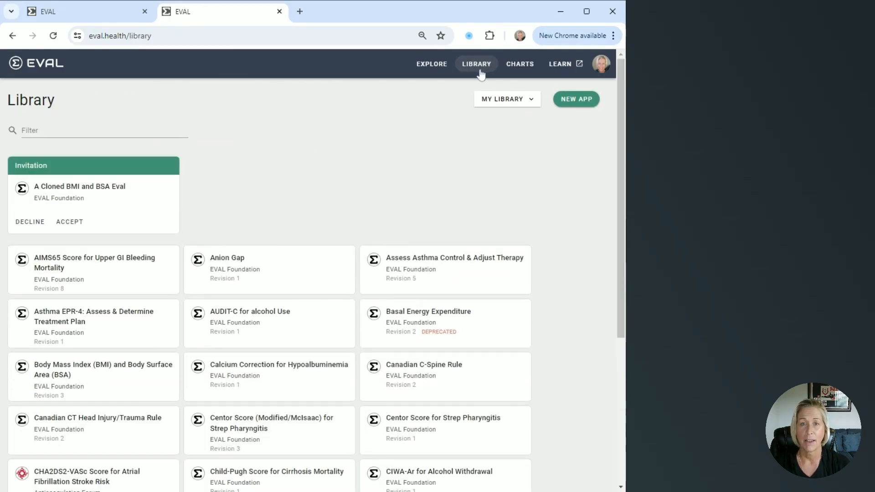
click(571, 106)
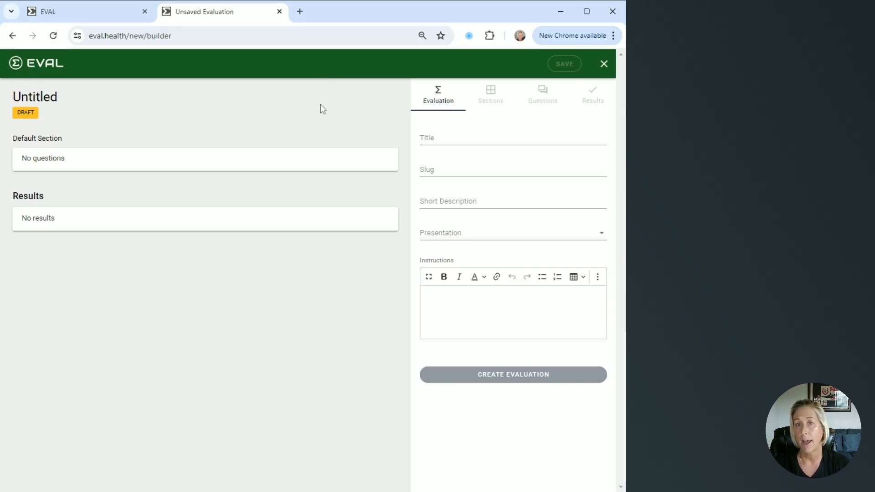
click(456, 137)
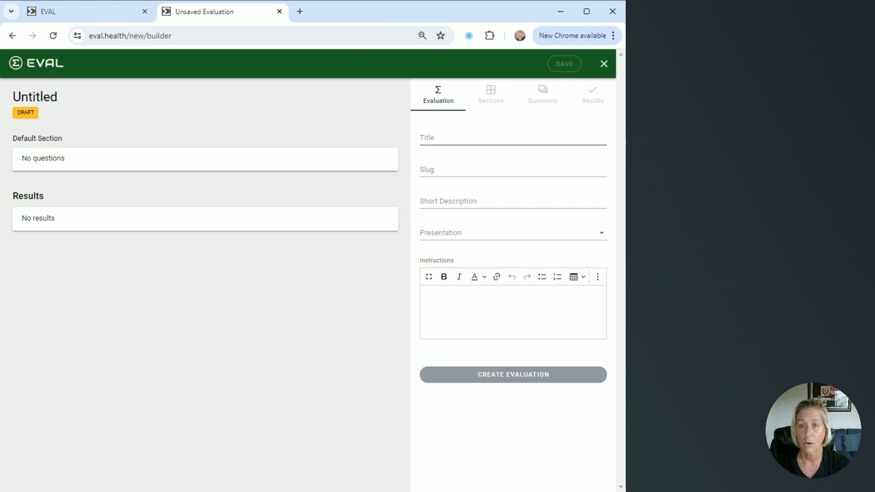
click(456, 138)
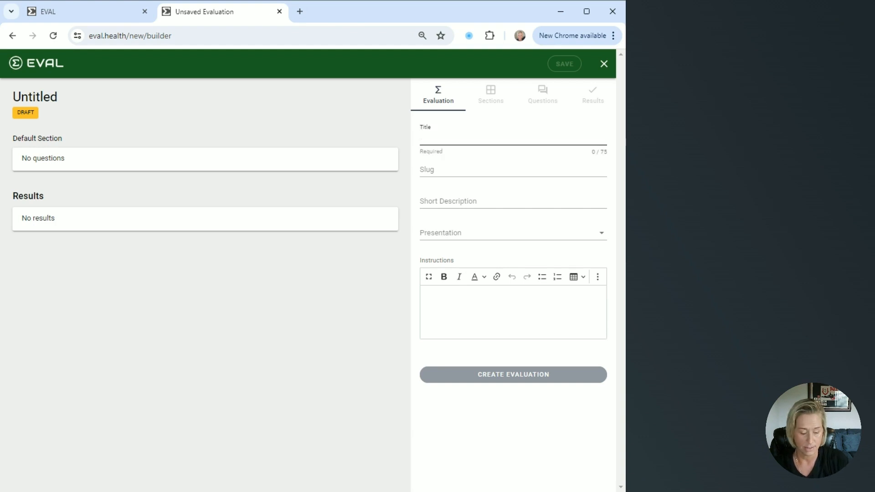
text(Yoga for Pain Management)
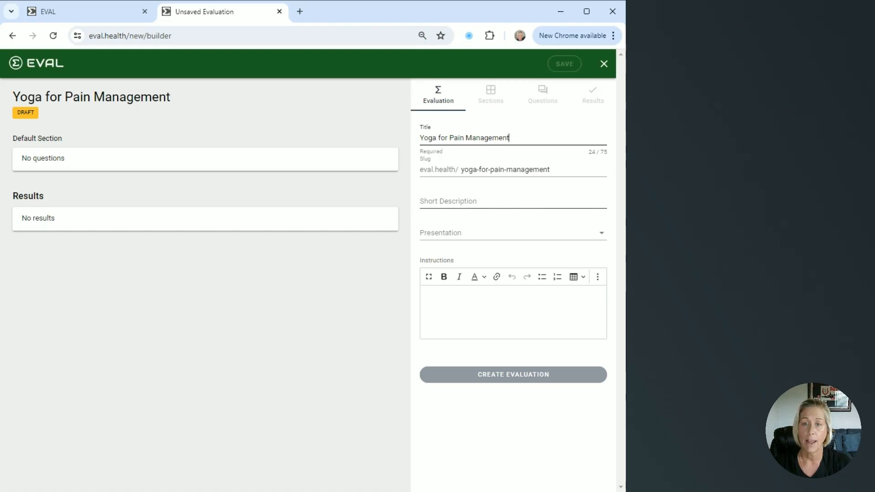
Enter the short description "Performing the appropriate yoga pose can relax and strengthen muscles and reduce pain." and set the presentation to Question By Question
click(456, 201)
text(Performing the appropriate yoga pose can relax and strengthen muscles and reduce pain.)
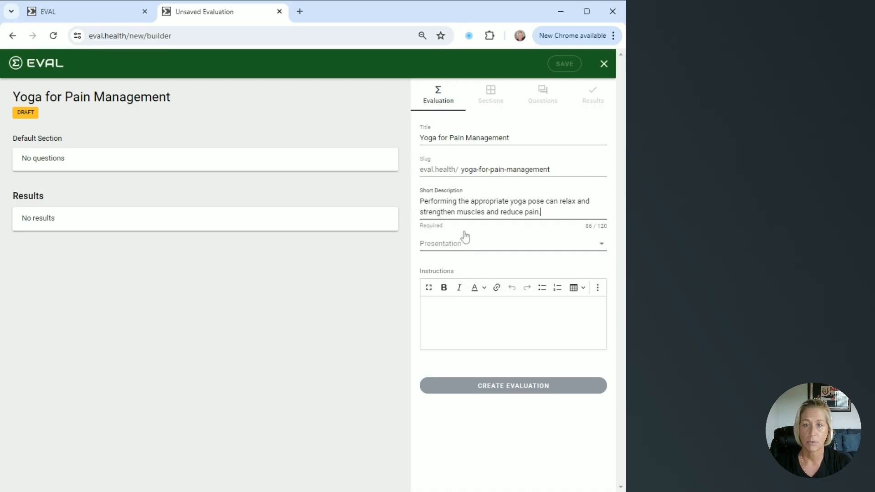
click(604, 250)
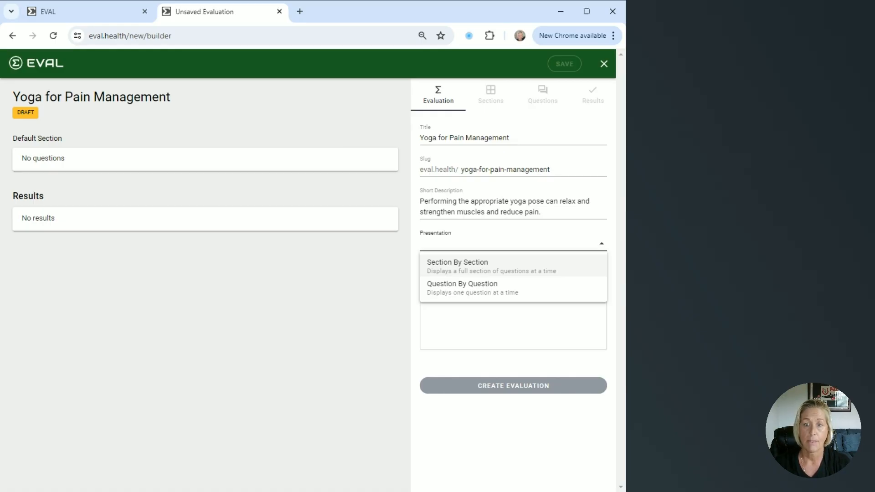
click(528, 288)
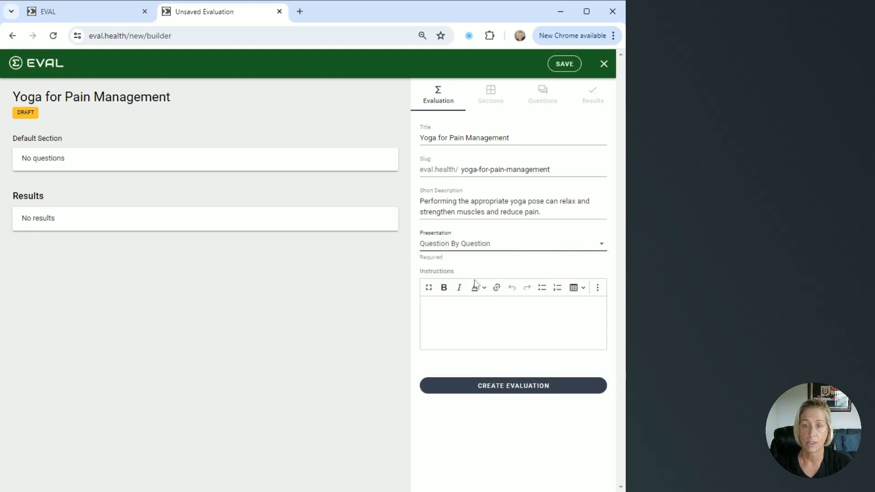
Paste the safety text starting "If you have a medical condition or a recent injury" into the instructions and check it
click(442, 307)
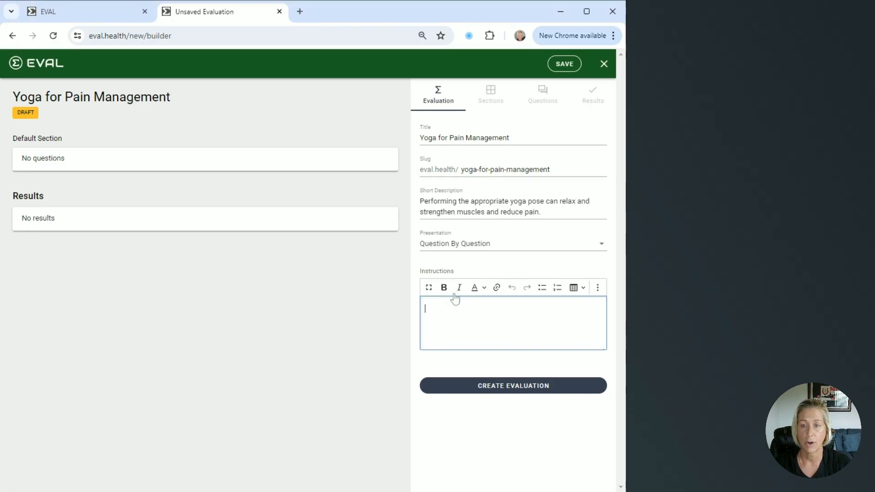
key(ctrl+v)
scroll(457, 315, up, 5)
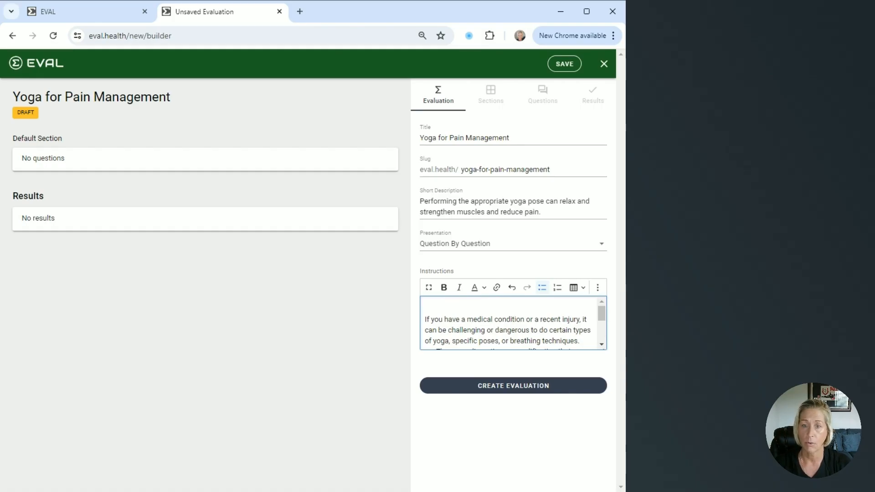
scroll(455, 314, down, 5)
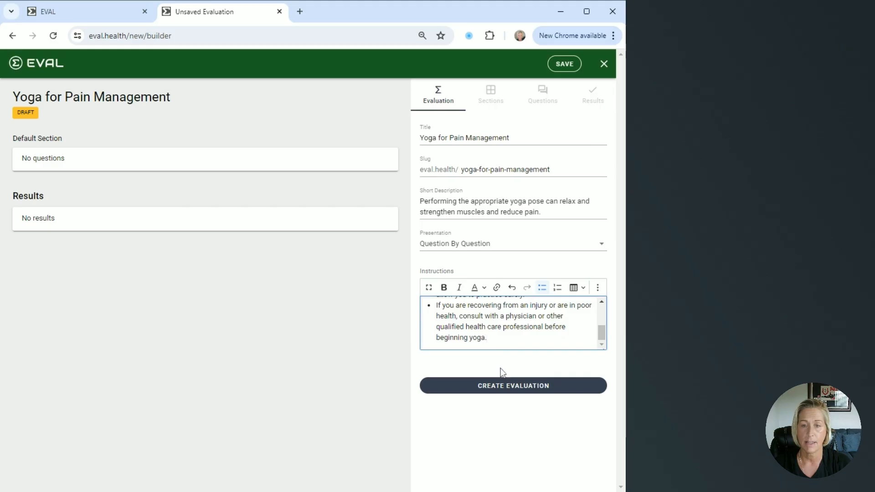
Create and save the yoga evaluation and reopen it for editing
click(501, 391)
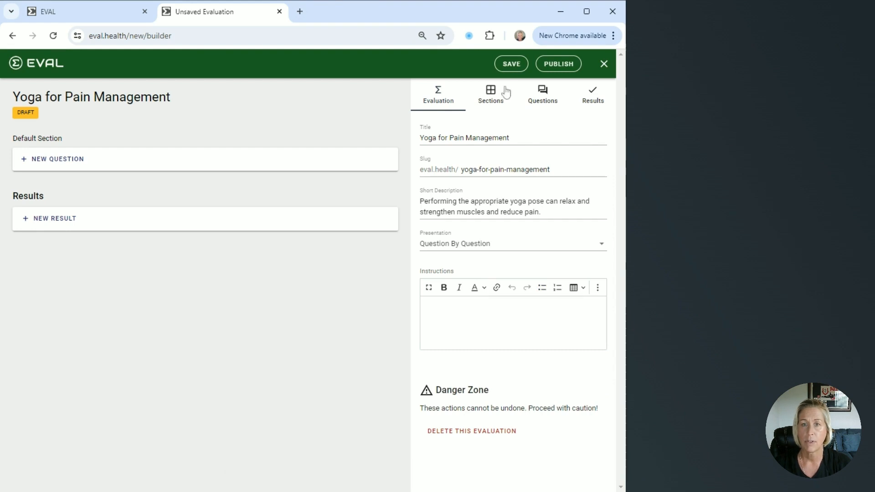
click(511, 70)
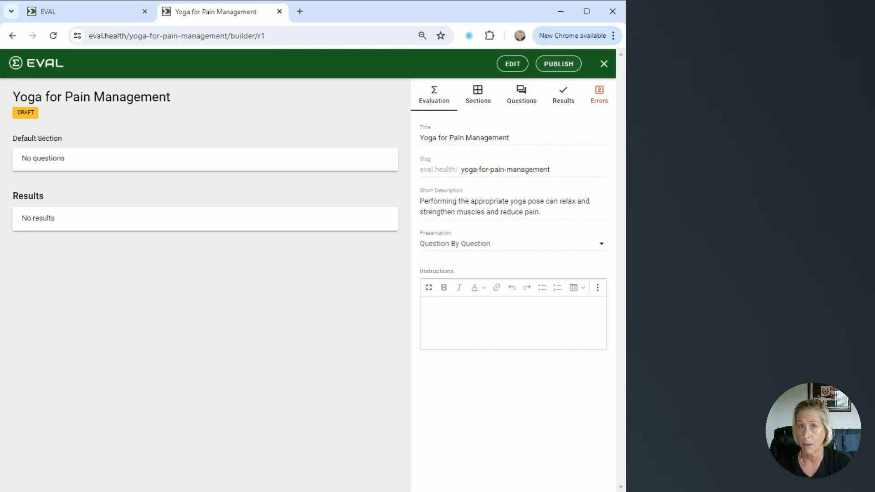
click(511, 65)
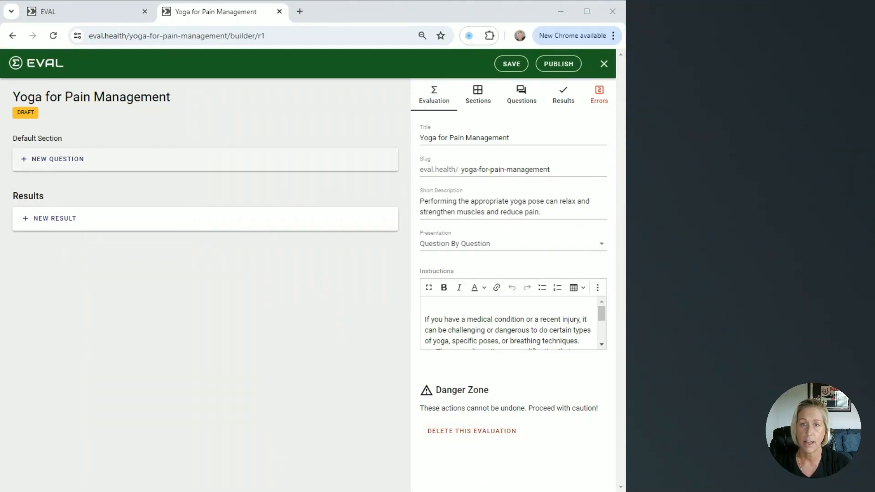
Add a question titled "Where are you having the most pain?" to the default section with the One Choice input format
click(480, 102)
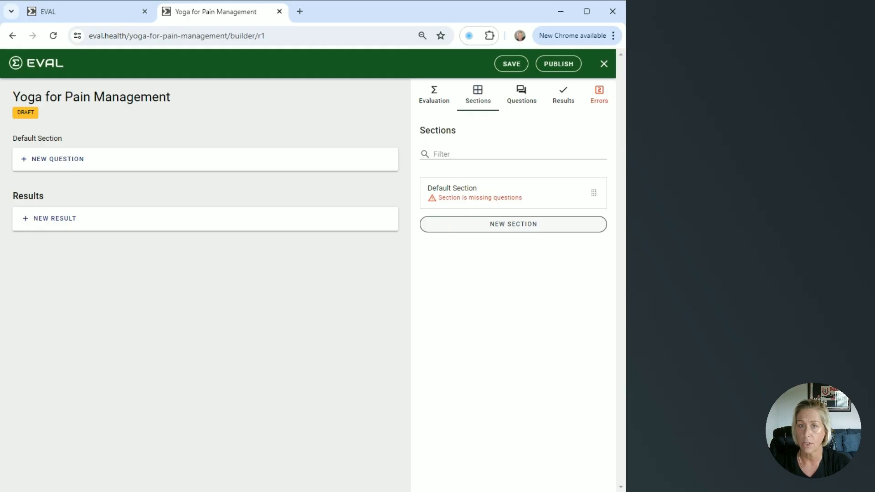
click(522, 106)
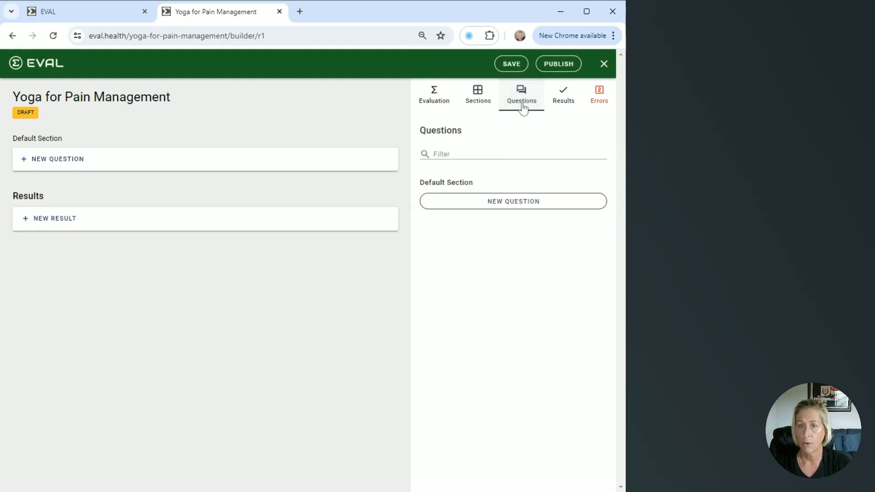
click(503, 208)
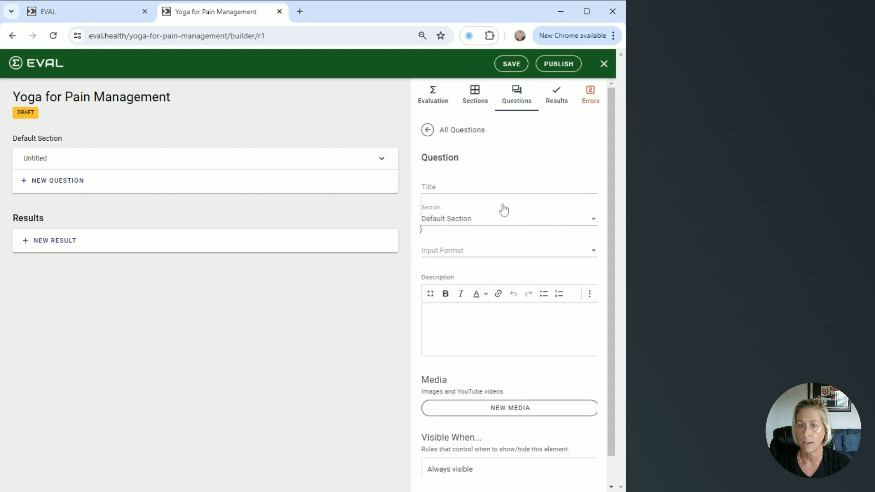
click(475, 196)
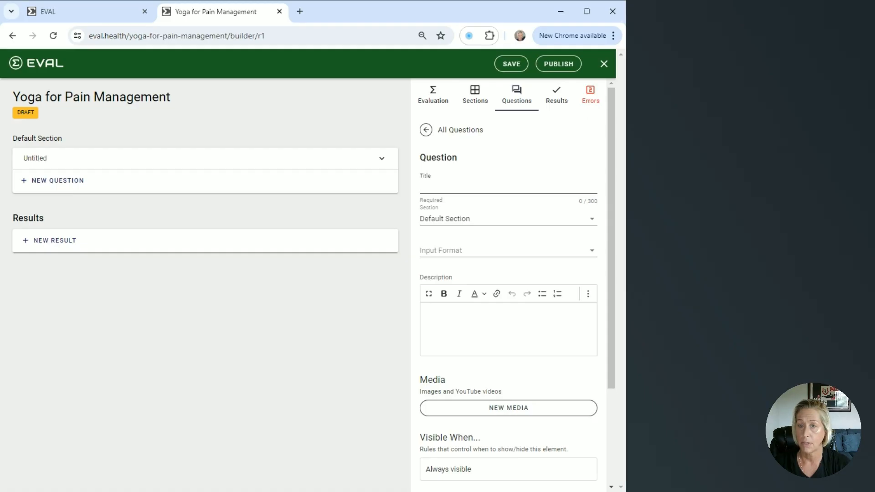
text(Where are you having the most pain?)
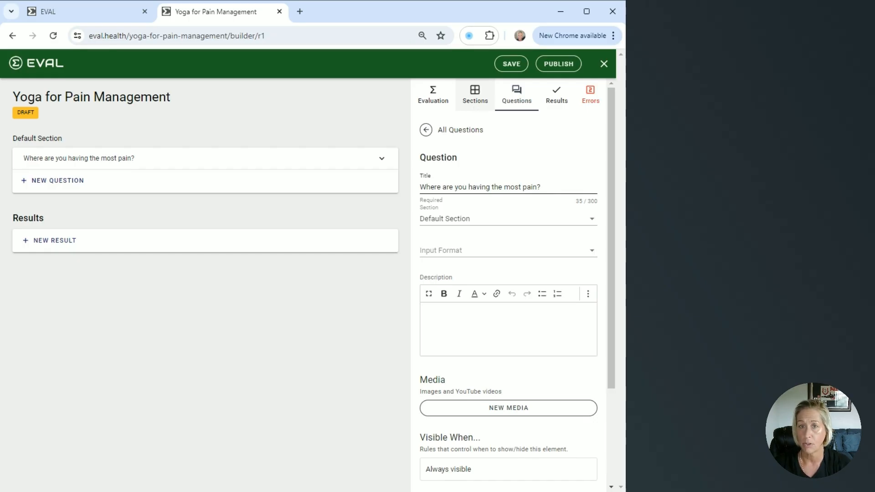
click(469, 256)
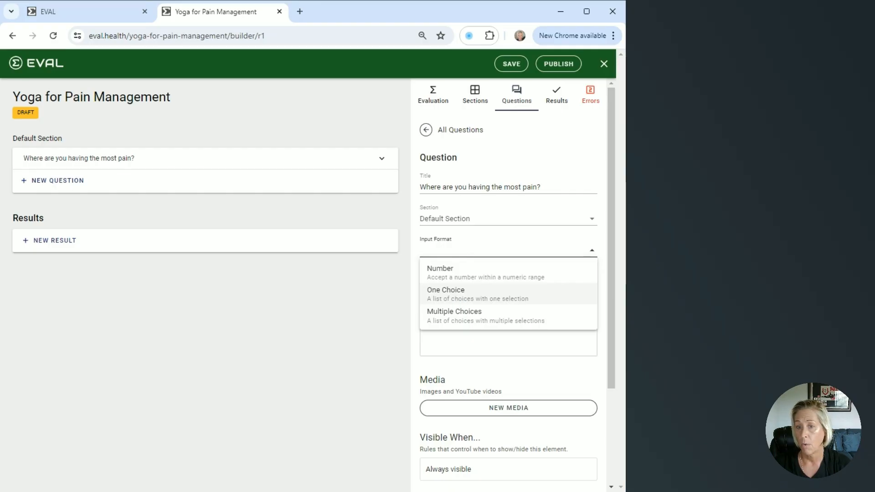
click(458, 301)
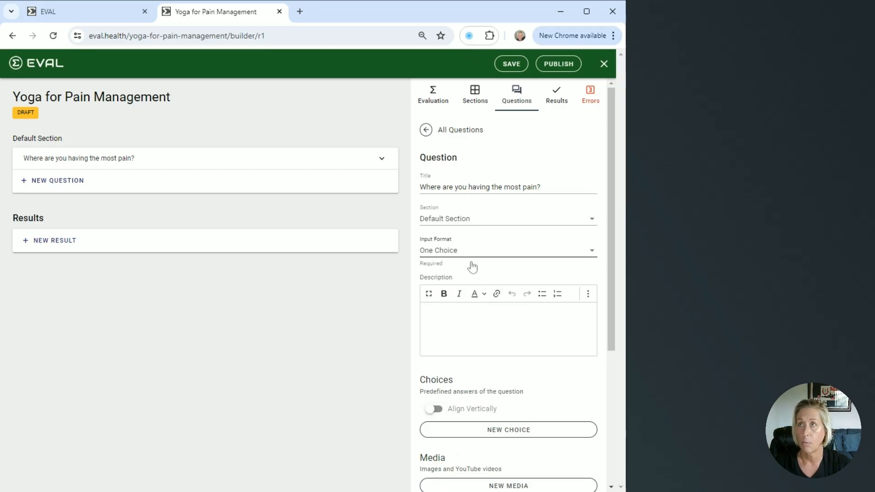
Add description "Prioritizing pain and focusing on one area often brings relief to other areas that often work hard to compensate for another area that is much weaker."
scroll(482, 263, down, 1)
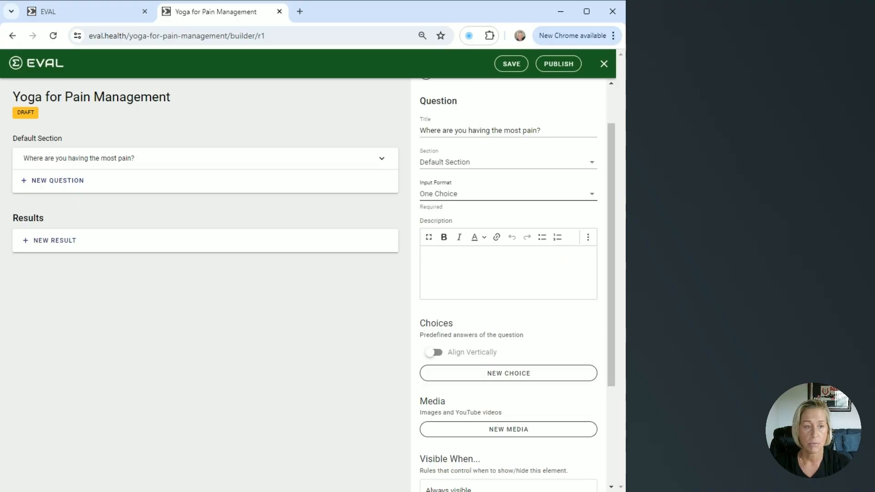
click(446, 253)
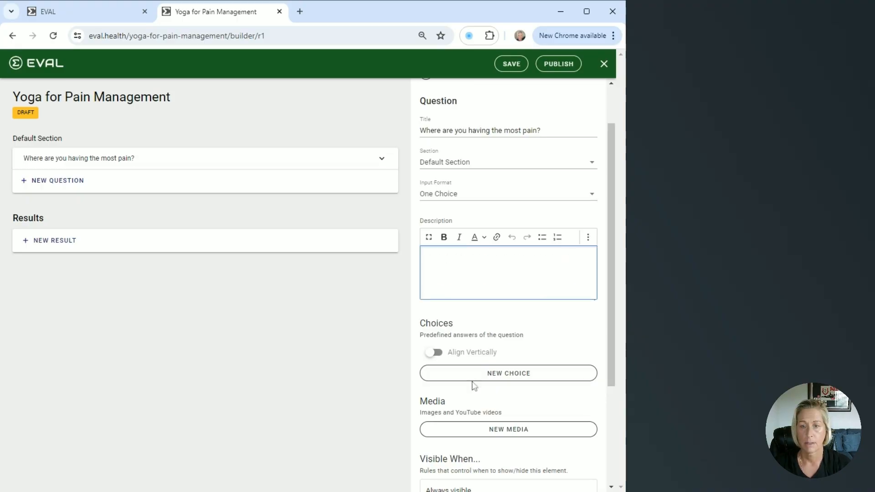
text(Prioritizing pain and focusing on one area often brings relief to other areas that often work hard to compensate for another area that is much weaker.)
scroll(480, 272, up, 1)
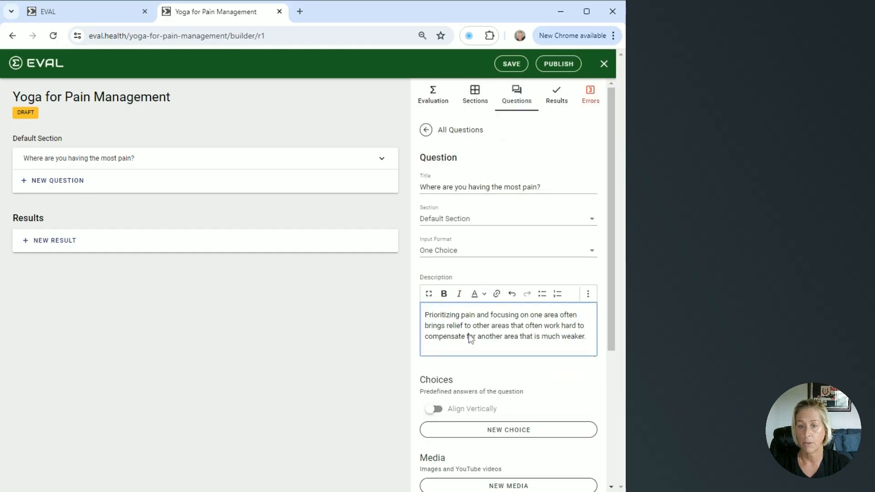
scroll(471, 338, down, 1)
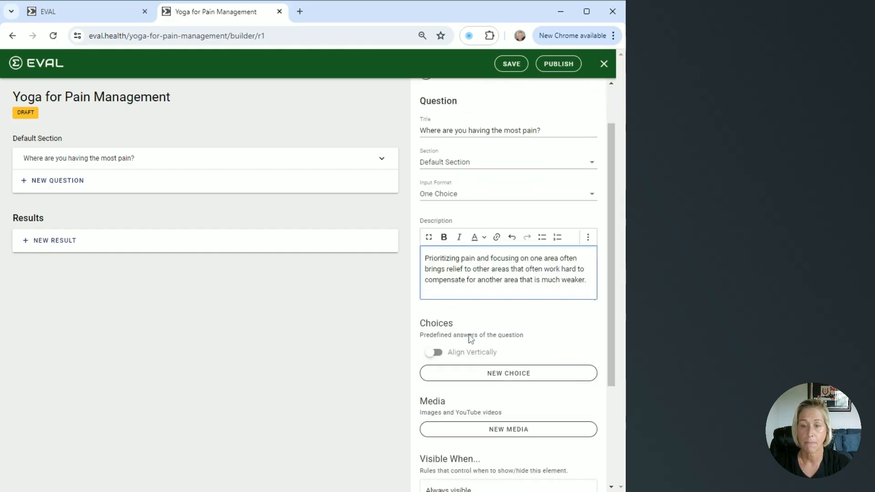
scroll(470, 338, down, 1)
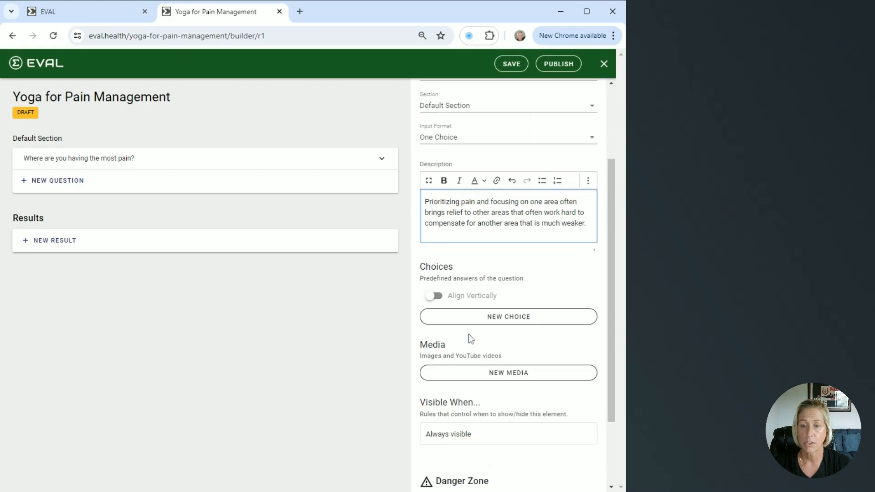
Align the pain question's choices vertically and create a choice titled "Neck"
click(435, 296)
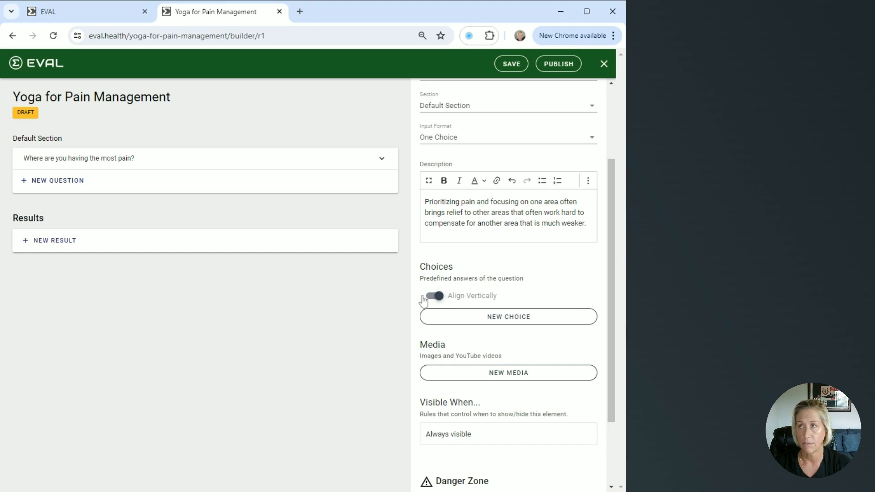
click(507, 317)
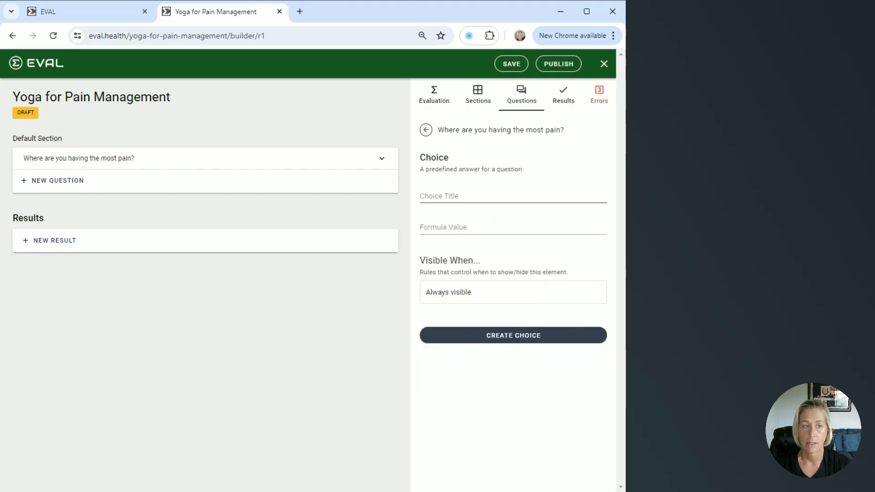
click(463, 197)
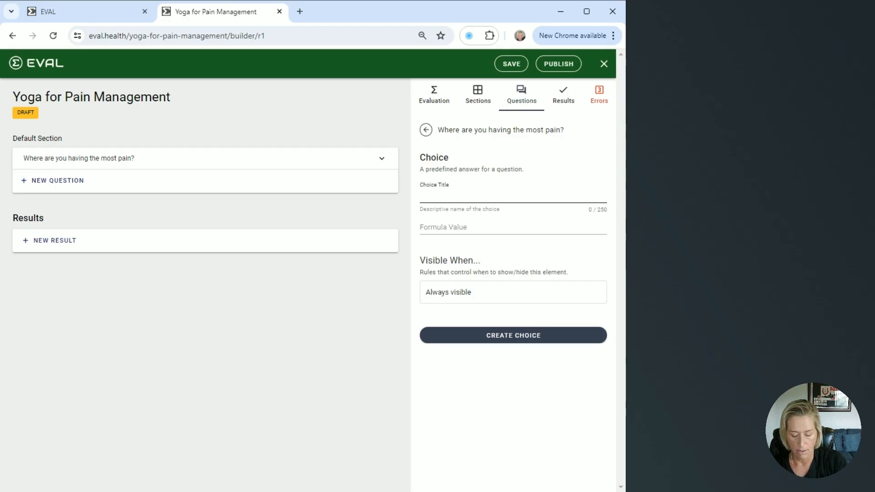
text(Neck)
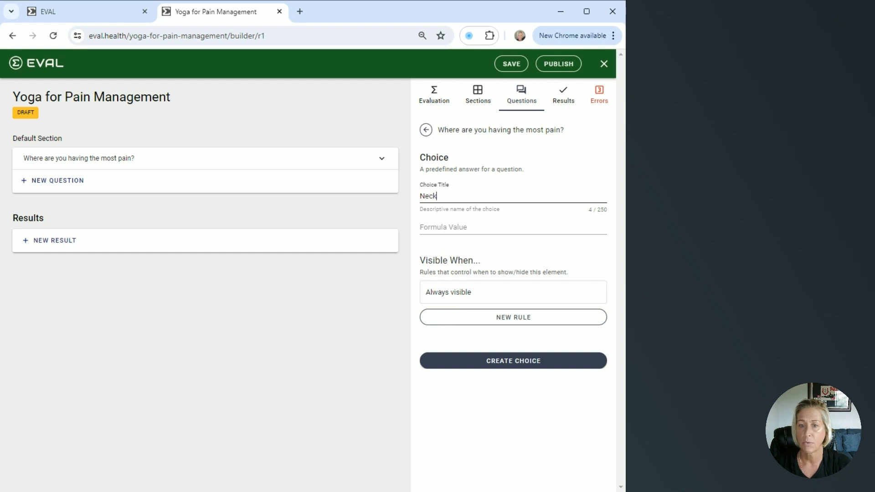
click(511, 367)
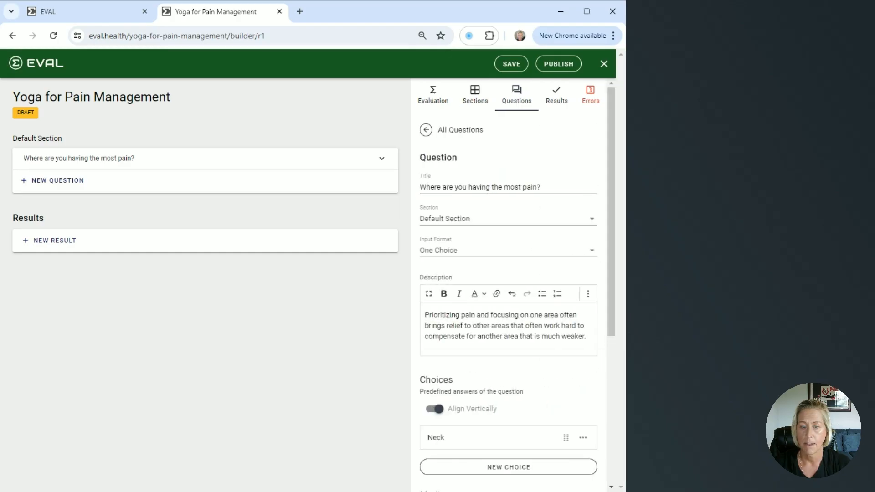
Create a choice titled "Back" for the question "Where are you having the most pain?"
scroll(510, 368, down, 4)
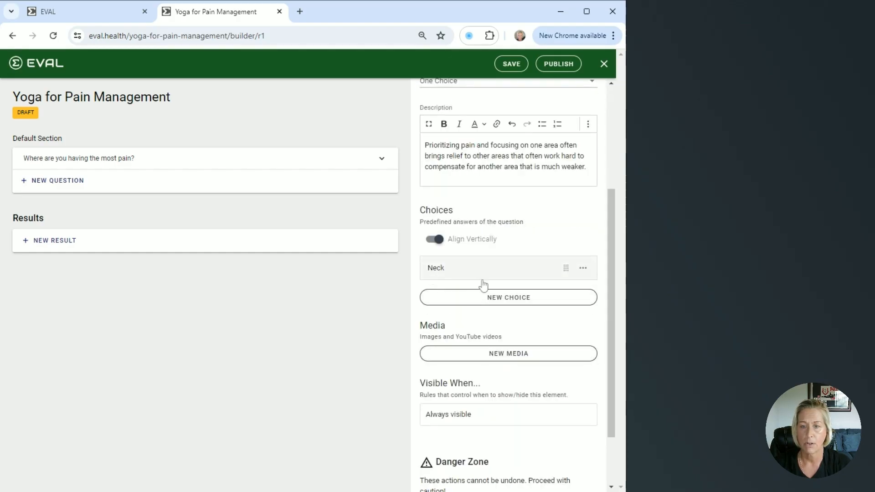
click(508, 299)
click(485, 197)
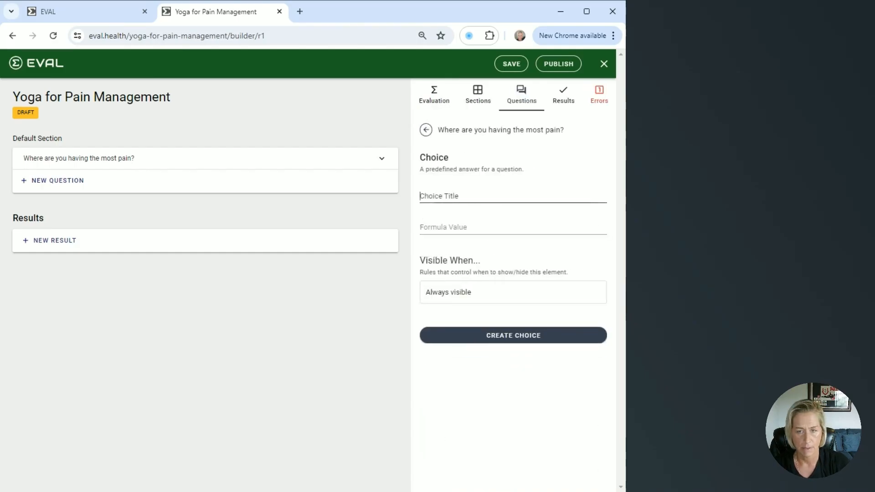
text(Back)
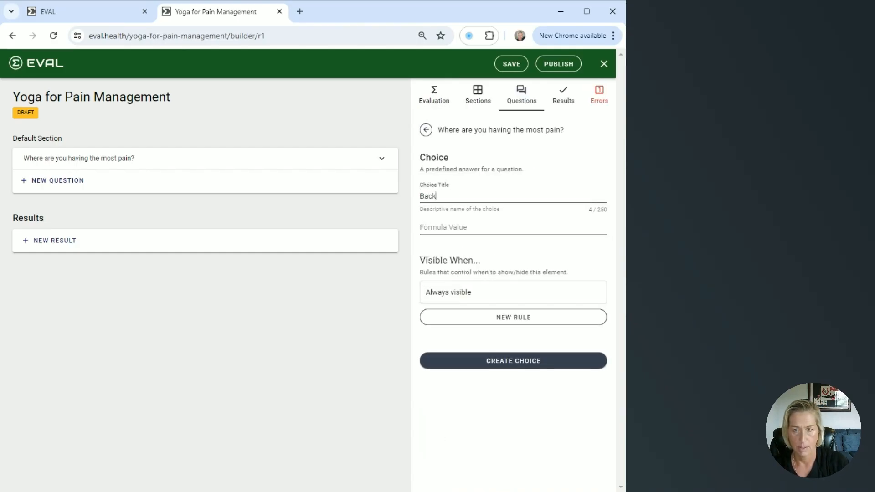
click(531, 362)
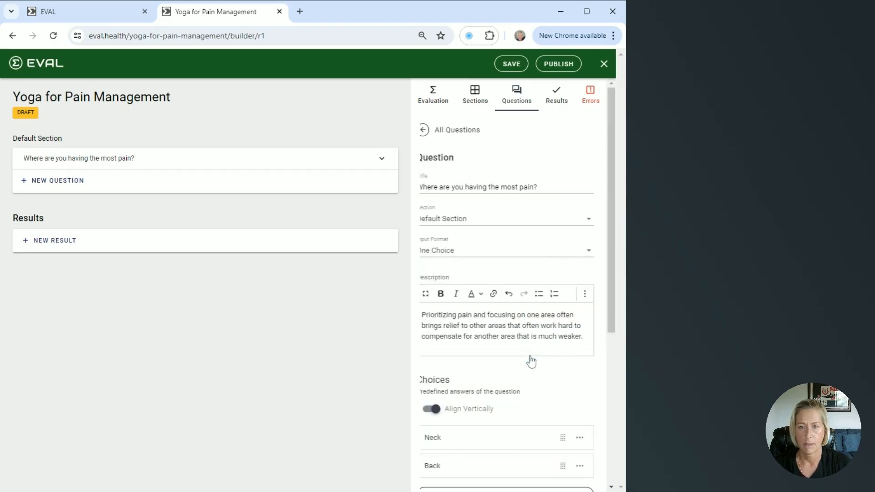
Create a choice titled "Hip" for the pain question and return to the list of all questions
scroll(477, 377, down, 5)
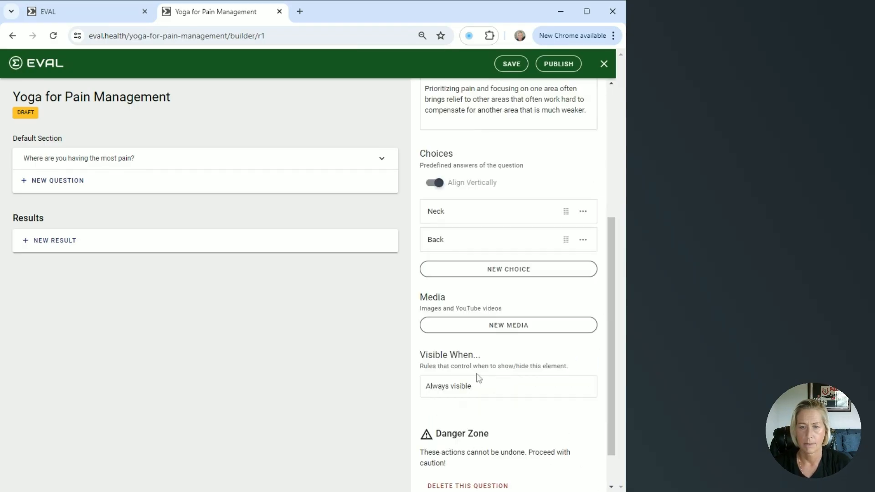
click(496, 275)
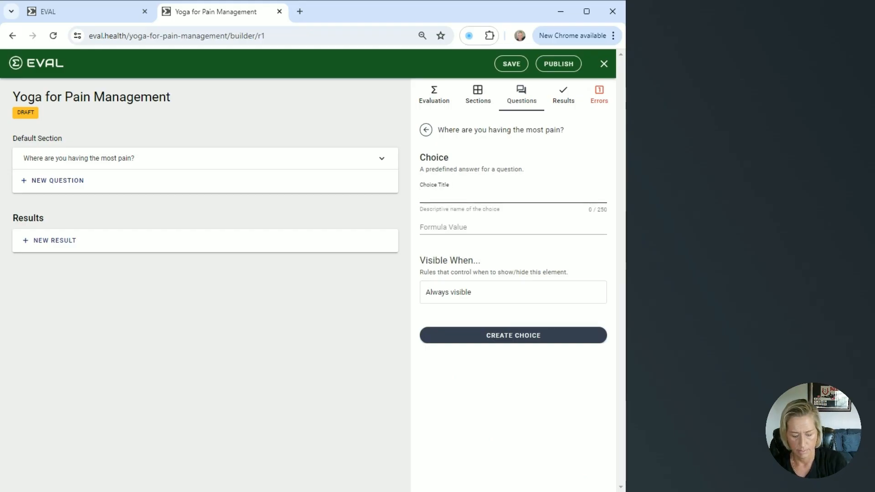
text(Hip)
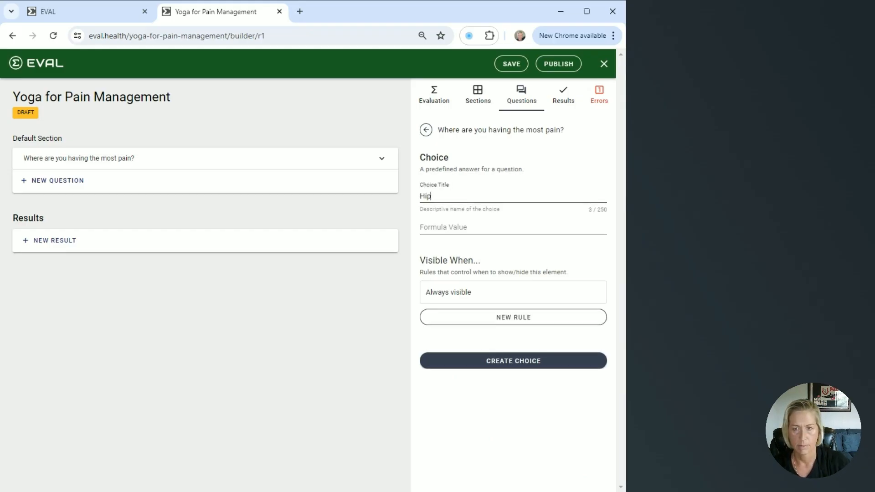
click(488, 364)
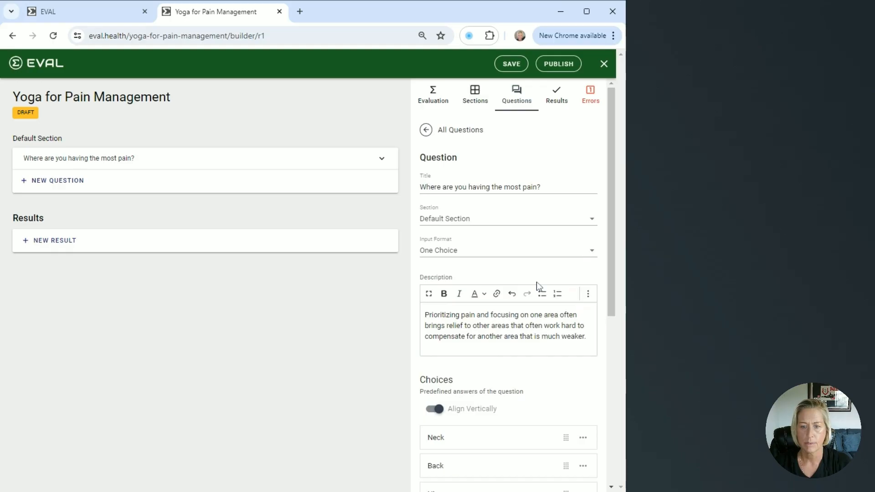
scroll(537, 286, down, 5)
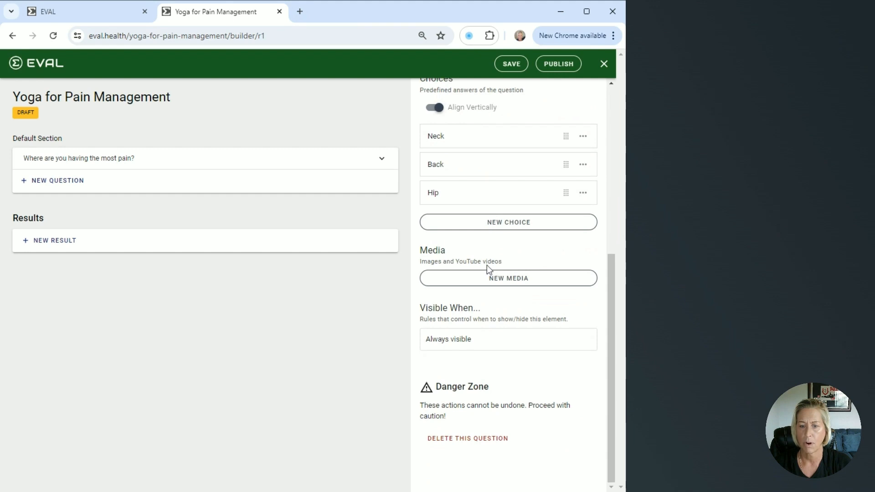
scroll(489, 268, up, 4)
scroll(487, 265, up, 3)
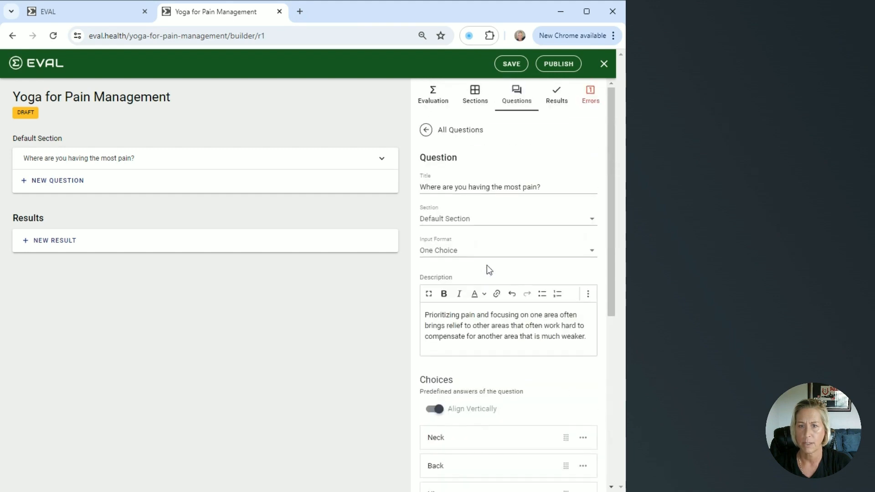
click(425, 131)
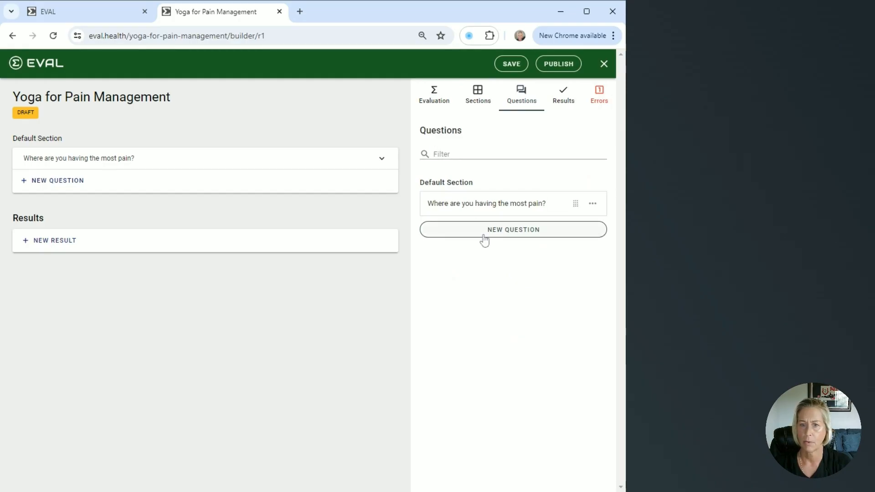
Add a One Choice question titled "Do you have full range of motion in your neck, back and hips?" to the default section
click(60, 182)
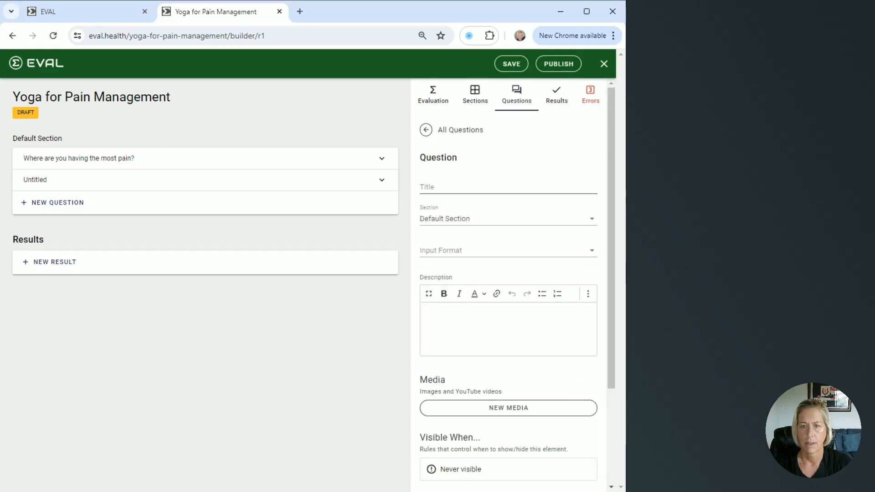
click(456, 186)
text(Do you have full range of motion in your neck, back and hips?)
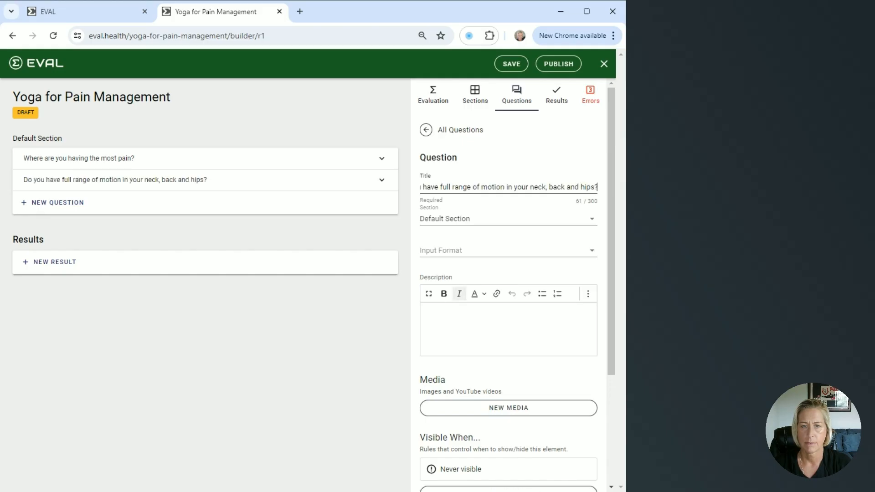
click(461, 256)
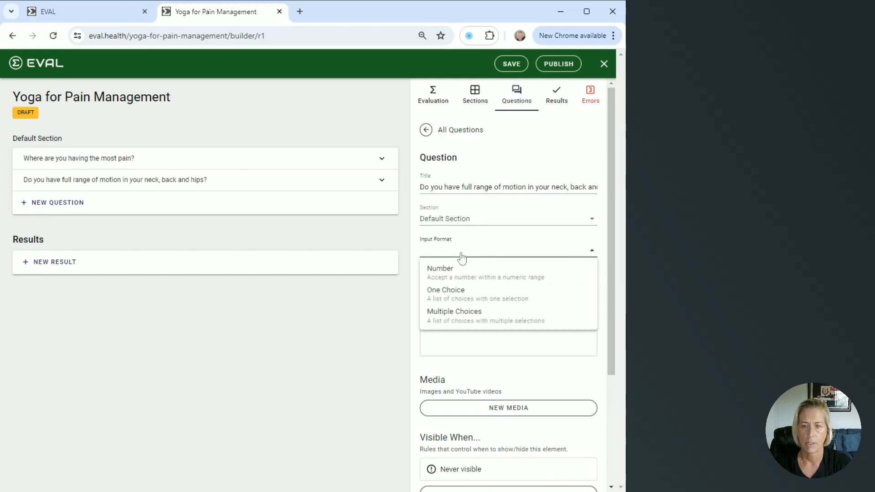
click(457, 296)
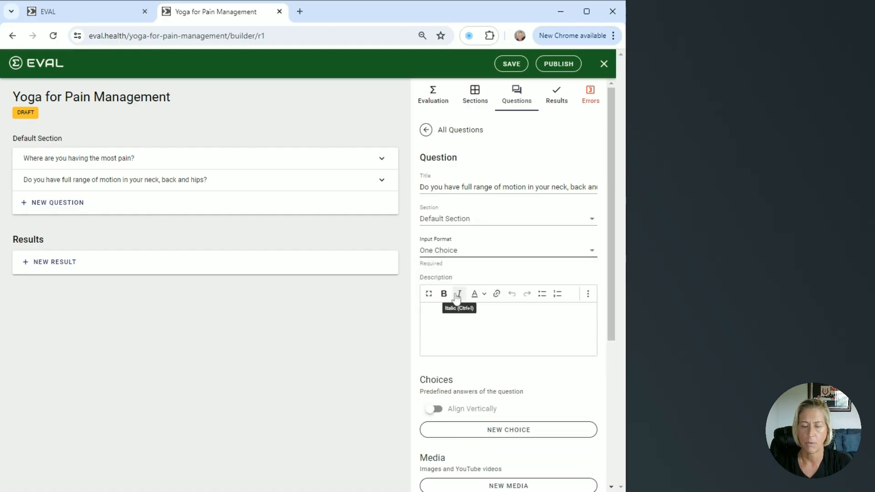
Align the range-of-motion question's choices vertically and create a choice titled "Yes"
scroll(465, 333, down, 2)
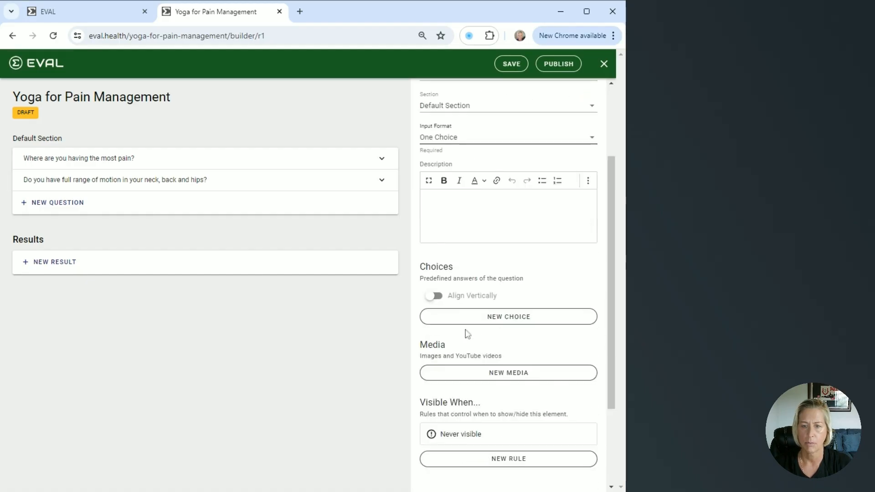
click(436, 296)
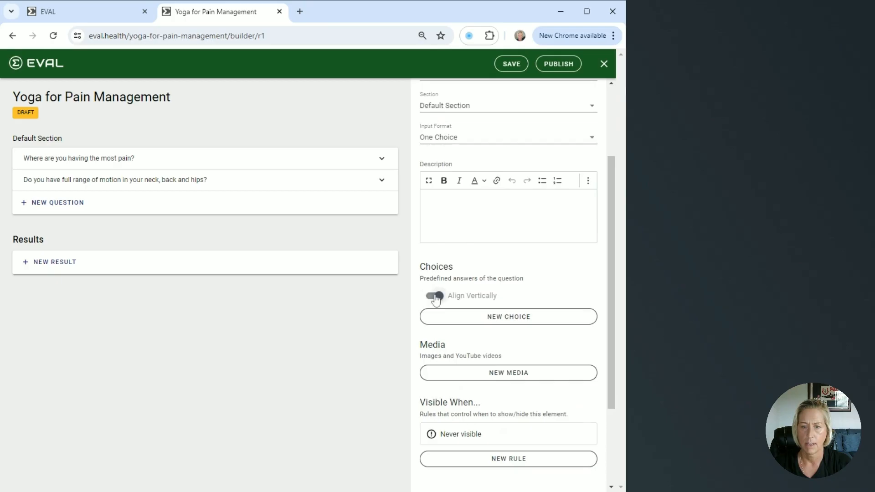
click(539, 321)
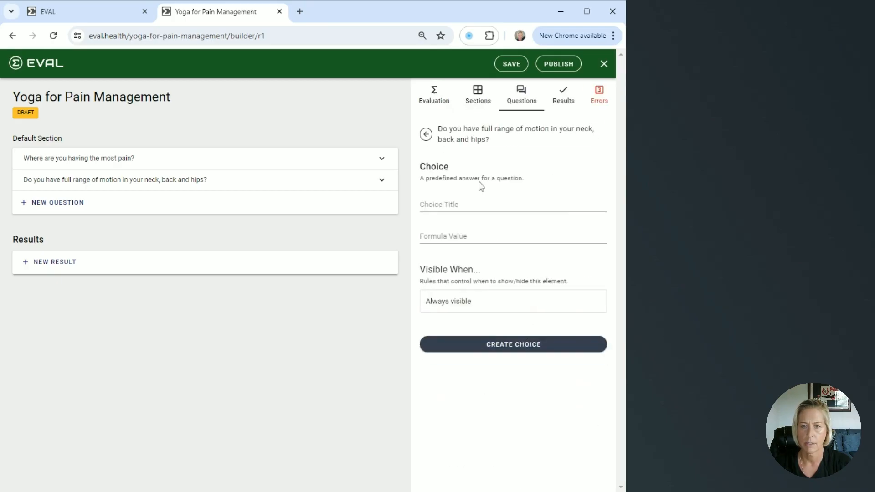
click(456, 205)
text(Yes)
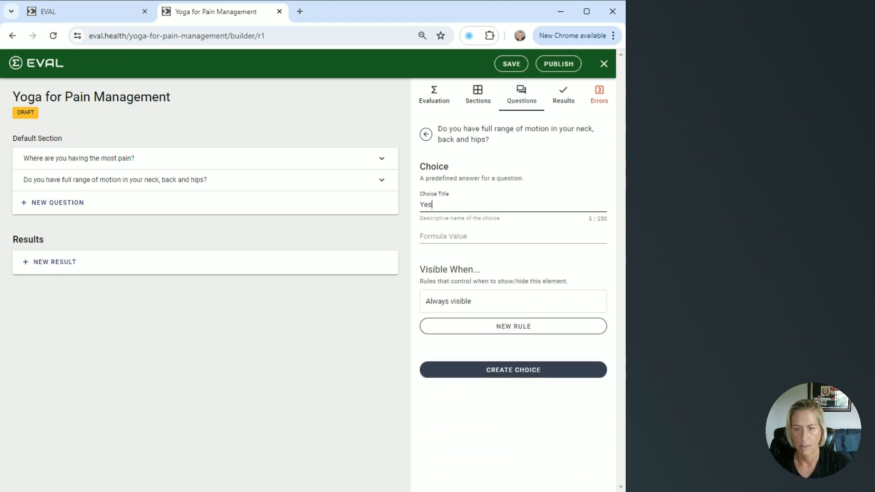
click(522, 369)
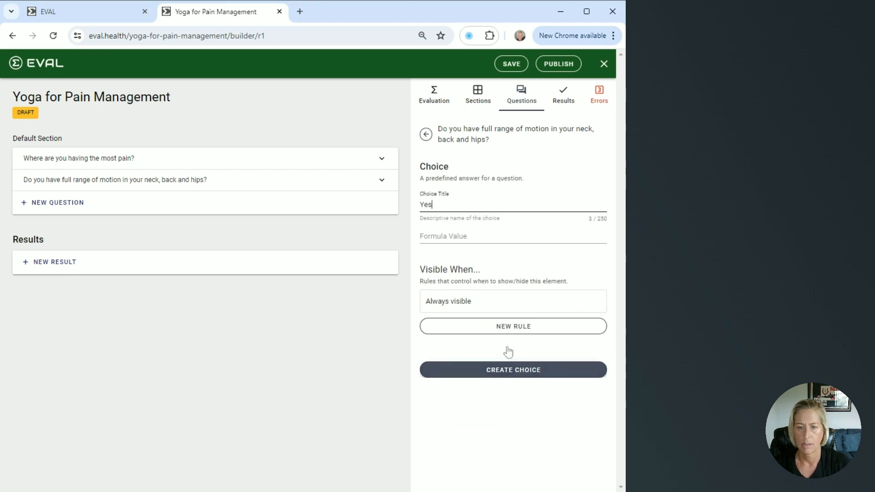
Create a choice titled "No" for the range-of-motion question
scroll(508, 352, down, 2)
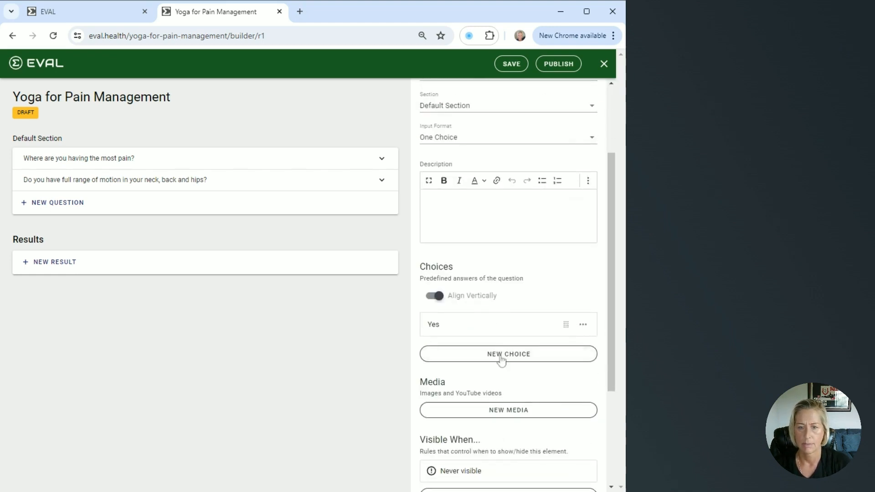
click(508, 354)
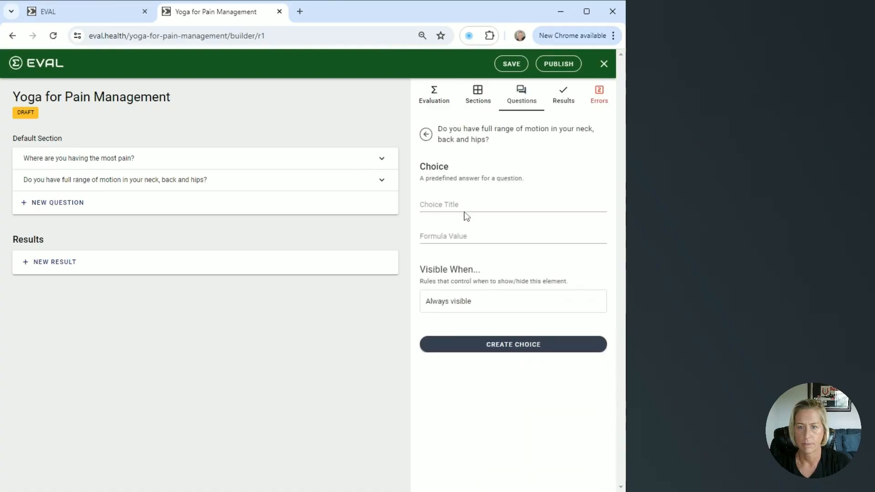
click(513, 206)
text(No)
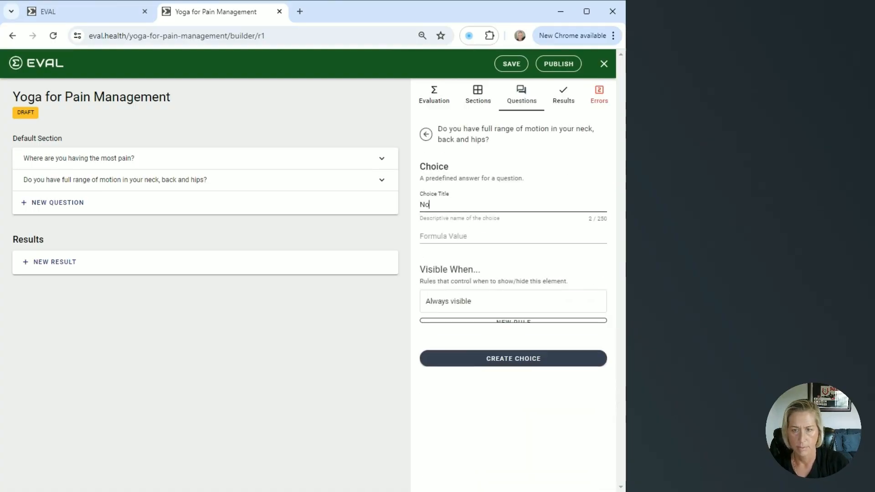
click(497, 372)
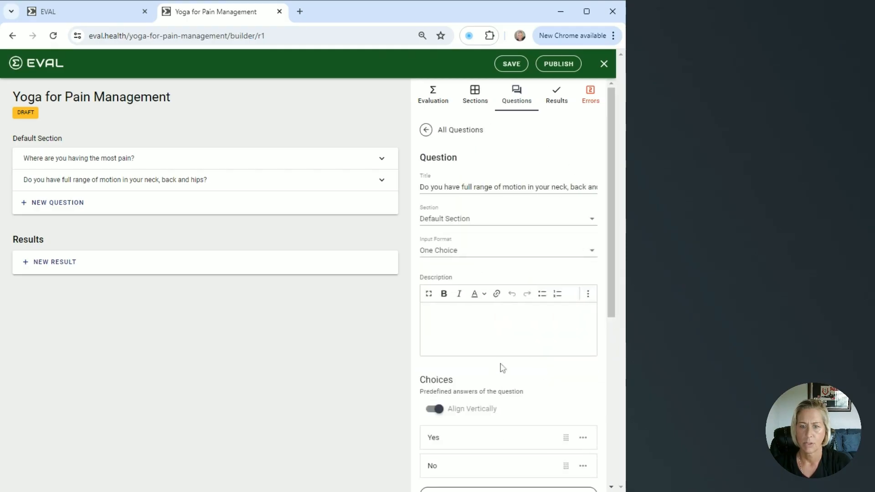
Add a visibility rule showing the range-of-motion question when "Where are you having the most pain?" is answered, and apply it
scroll(503, 369, down, 4)
scroll(503, 368, down, 3)
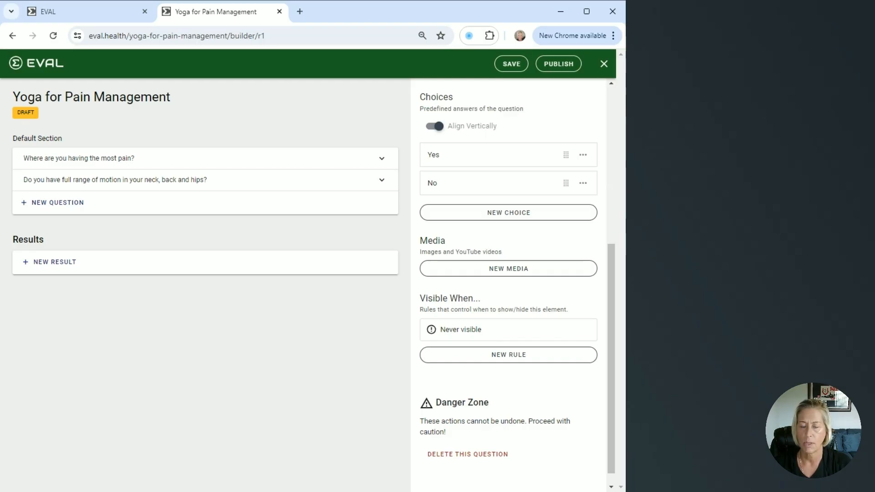
click(508, 356)
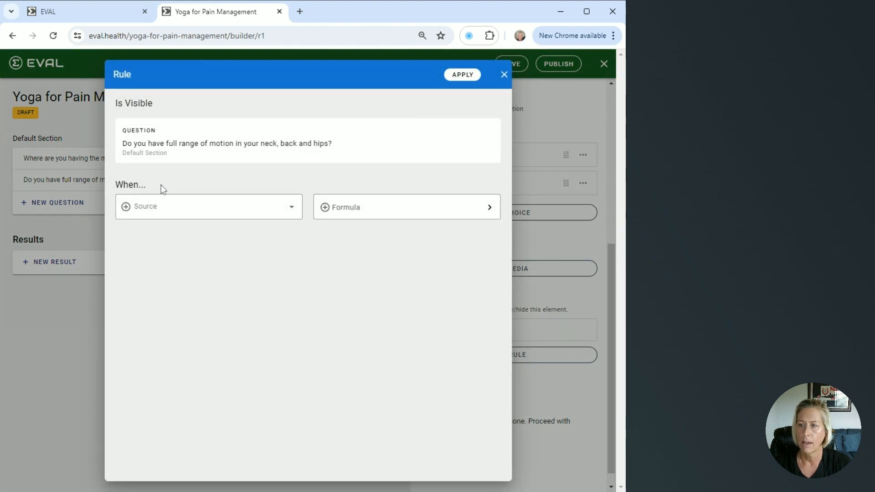
click(292, 213)
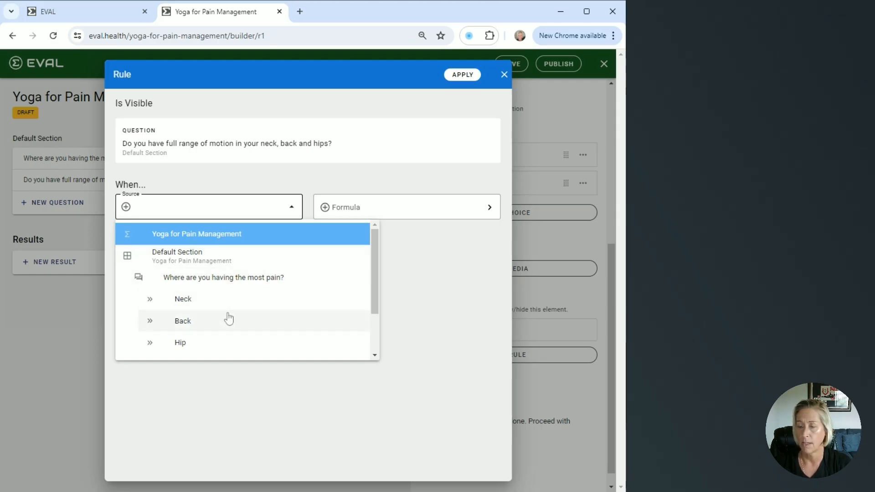
scroll(228, 319, down, 2)
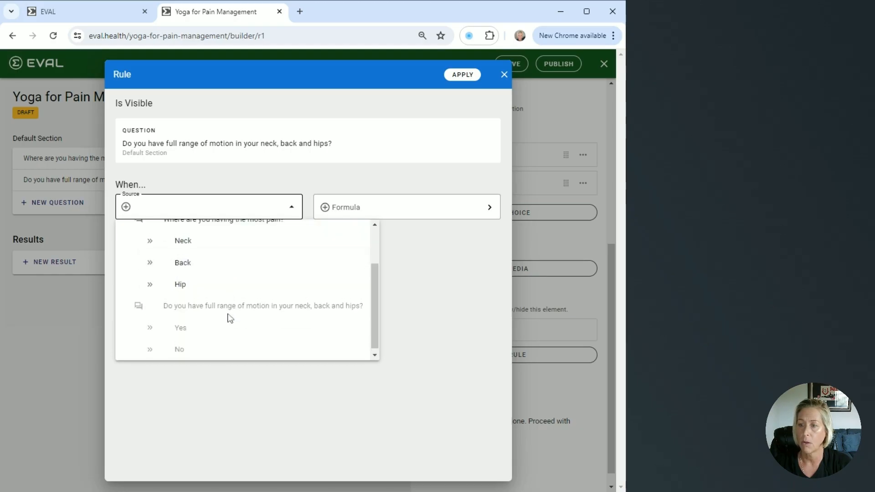
scroll(229, 318, up, 3)
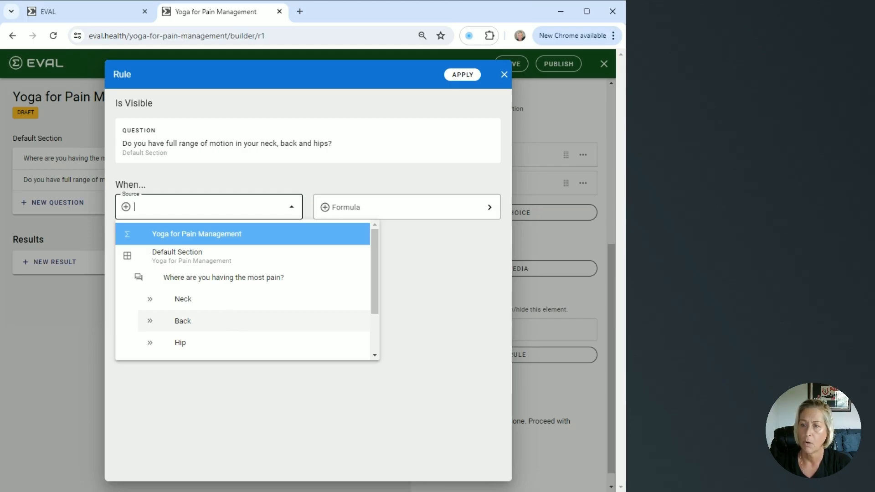
click(241, 286)
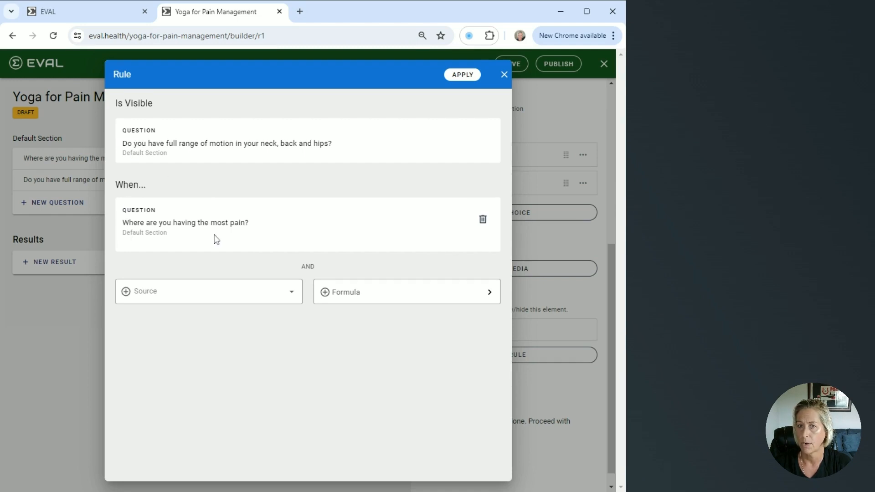
click(456, 78)
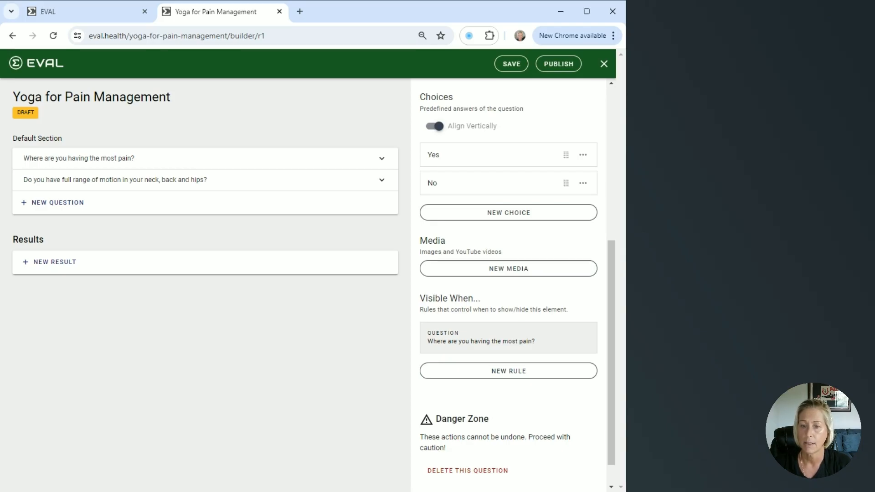
Add a new result titled "Yoga Poses for Back Pain" with the Information format
scroll(509, 282, up, 6)
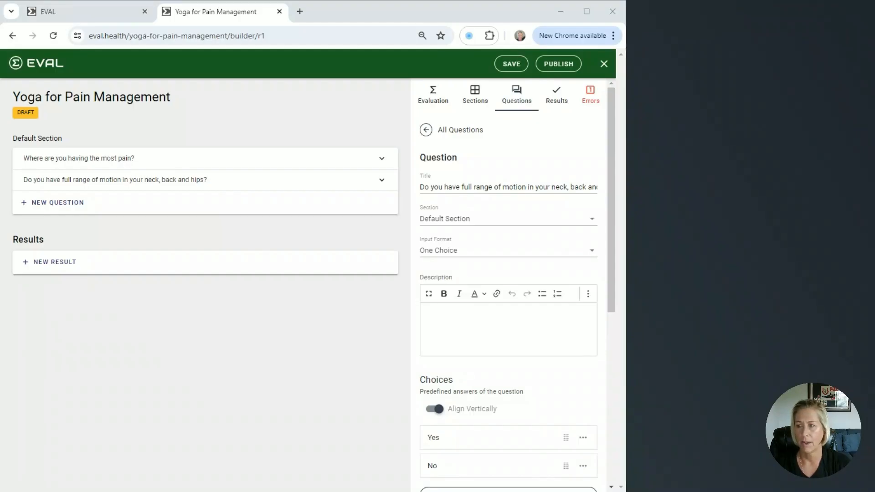
click(53, 263)
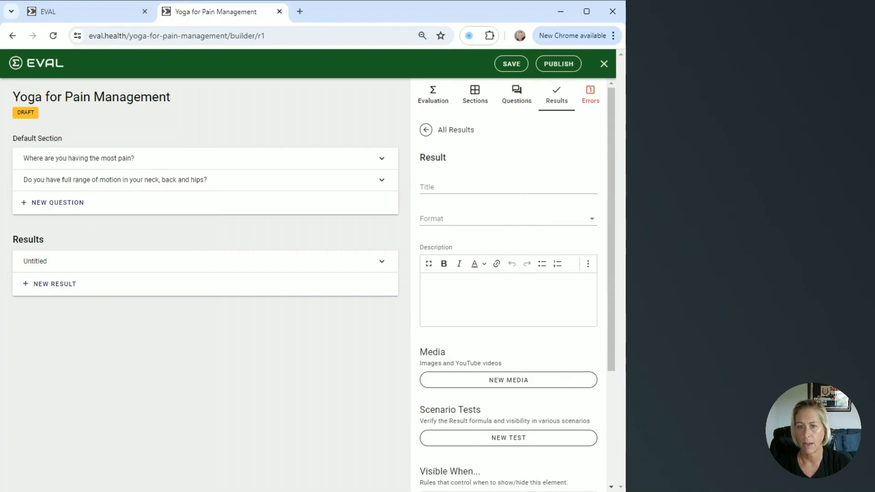
click(456, 187)
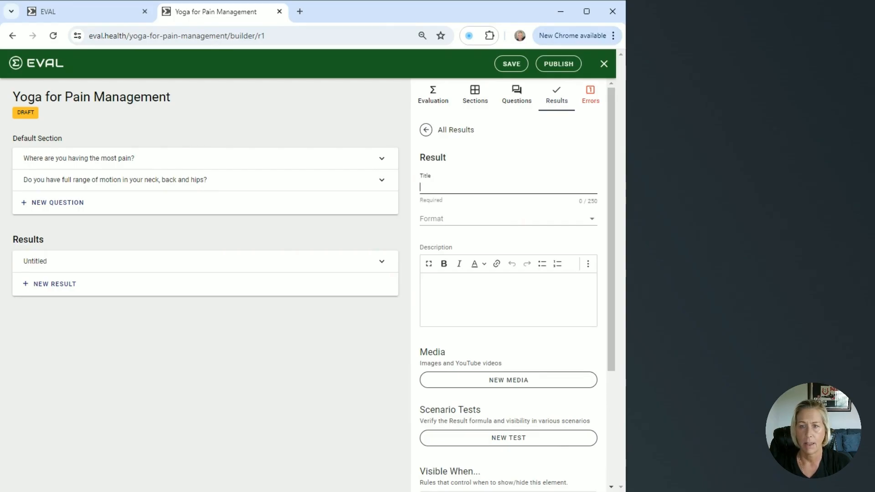
text(Yoga Poses for Back Pain)
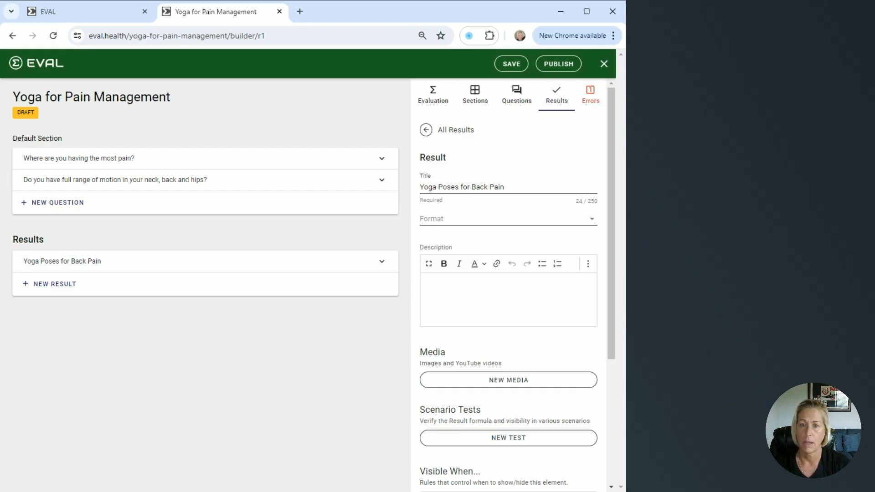
click(467, 220)
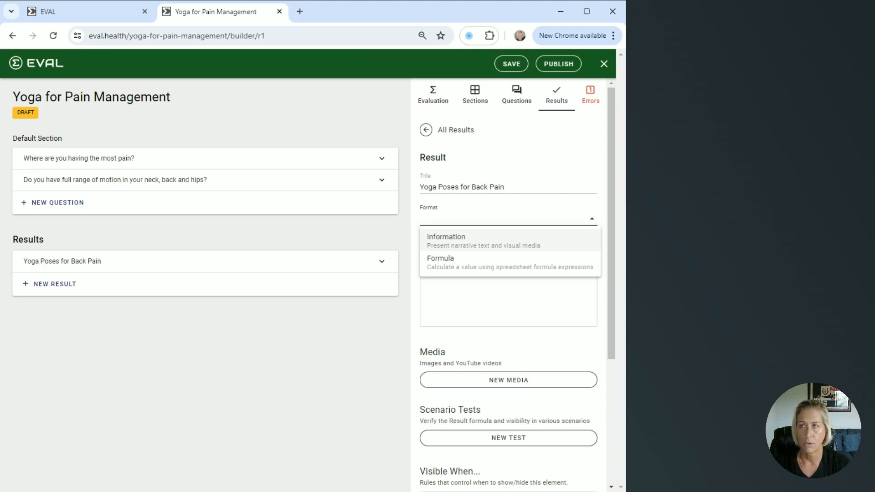
click(527, 246)
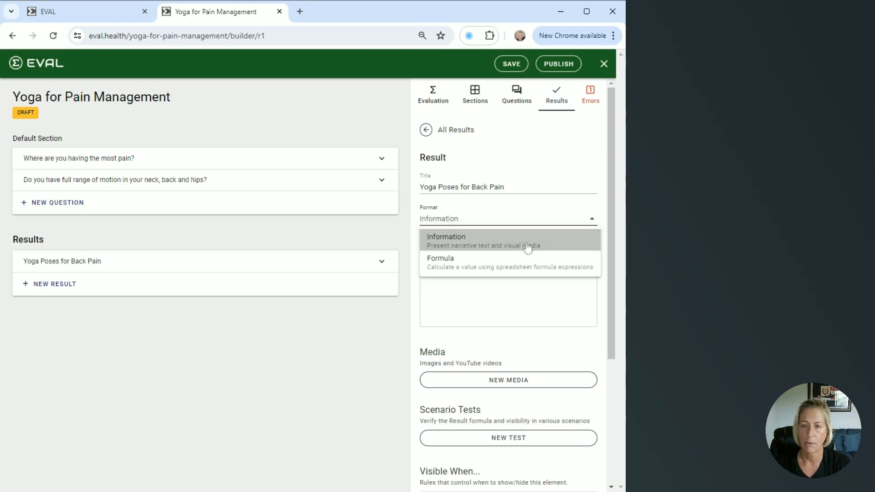
Write the result's description "These poses may be useful in treating back pain" with a numbered list: Cat-cow, Lotus, Triangle
click(437, 280)
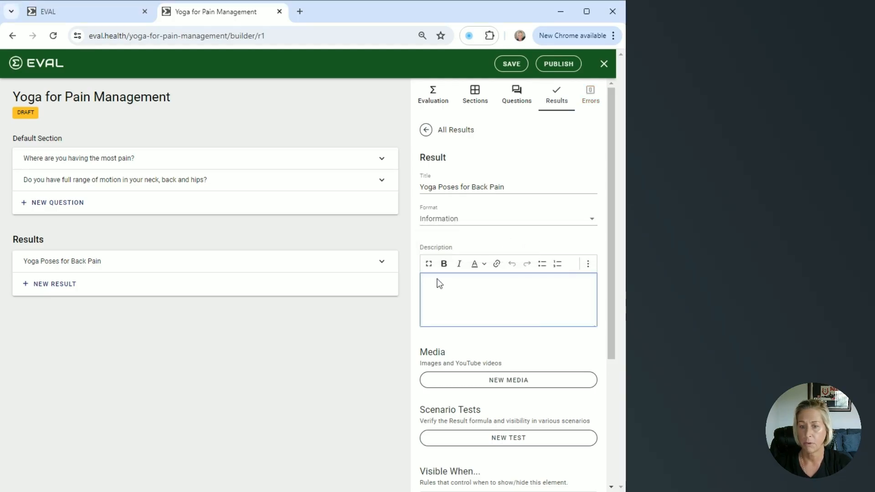
text(These poses may be useful in treating back pain Cat-cow Lotus Triangle)
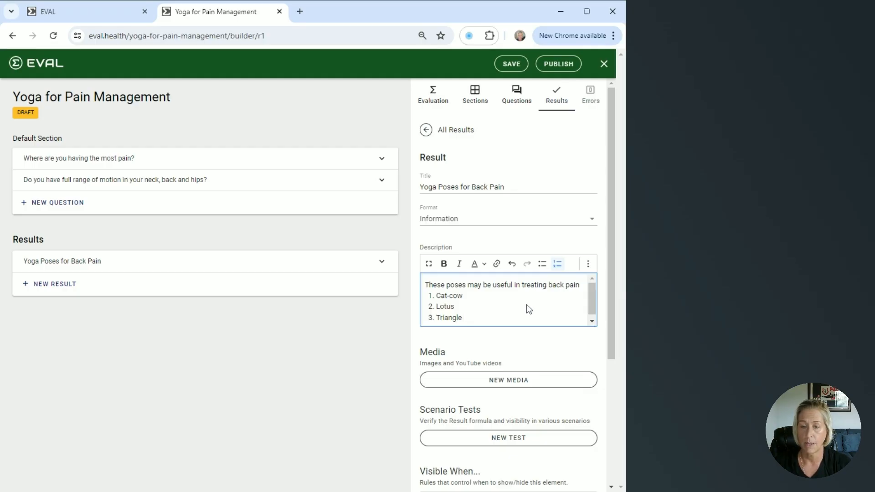
scroll(529, 311, down, 1)
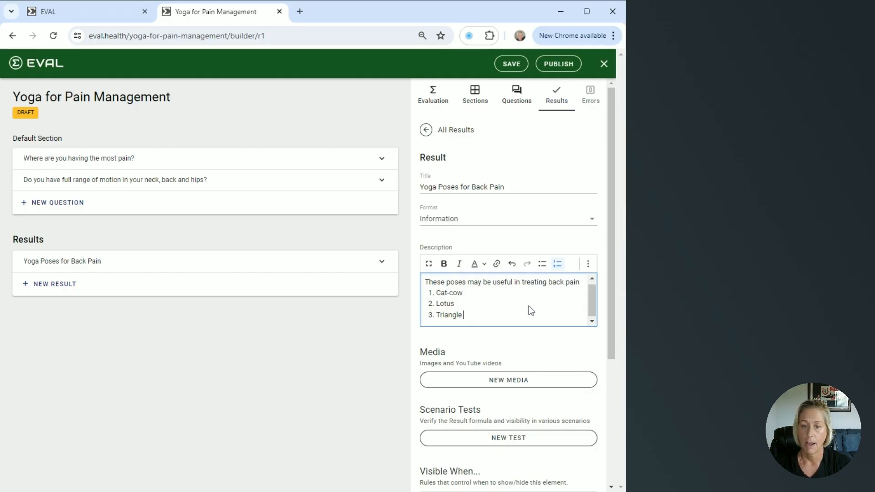
Start a new media item for the back pain result, titled "Cat-Cow" with the Youtube format
click(503, 382)
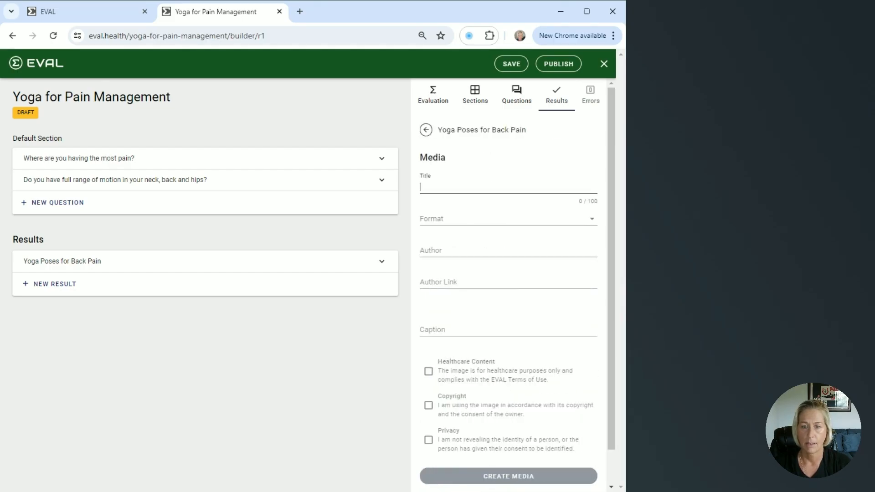
text(Cat-Cow)
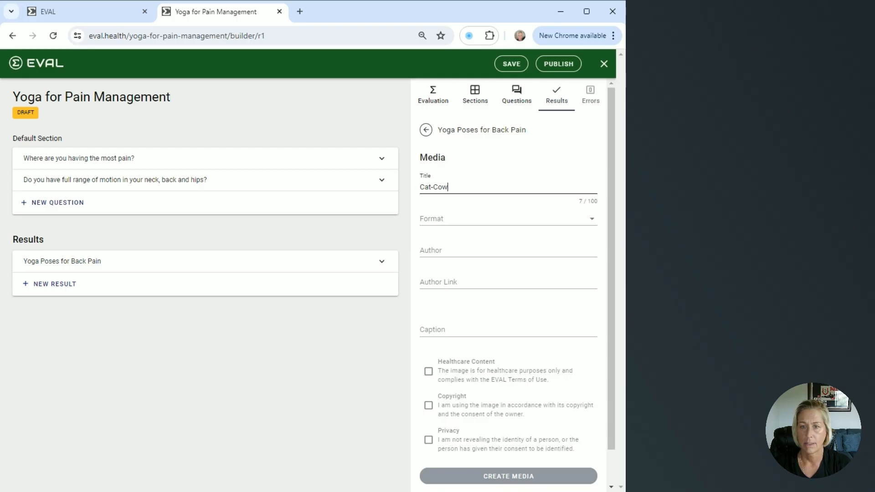
click(589, 221)
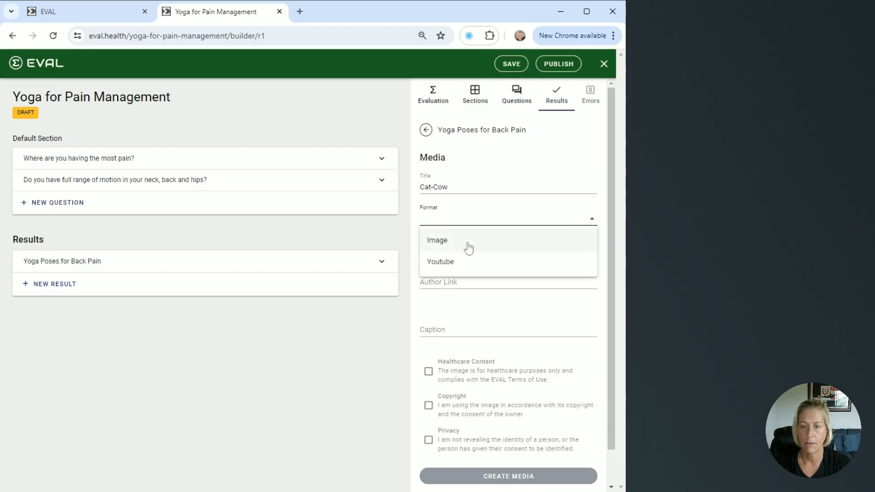
click(454, 261)
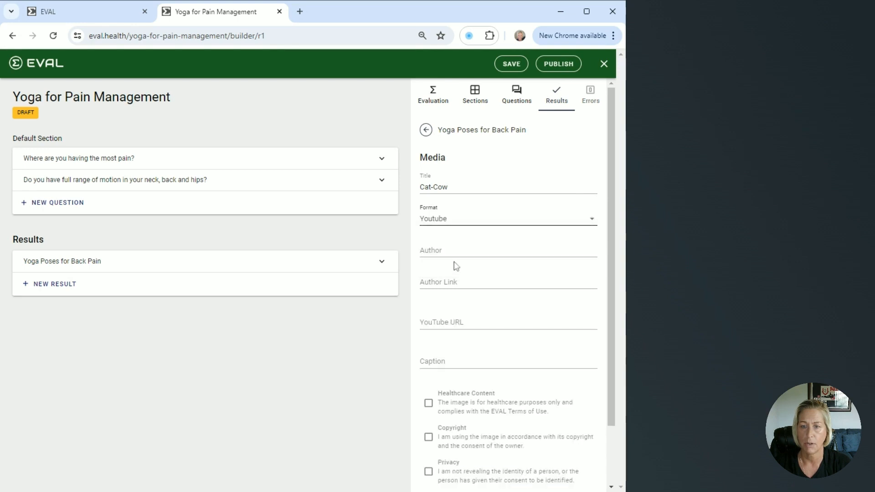
click(438, 250)
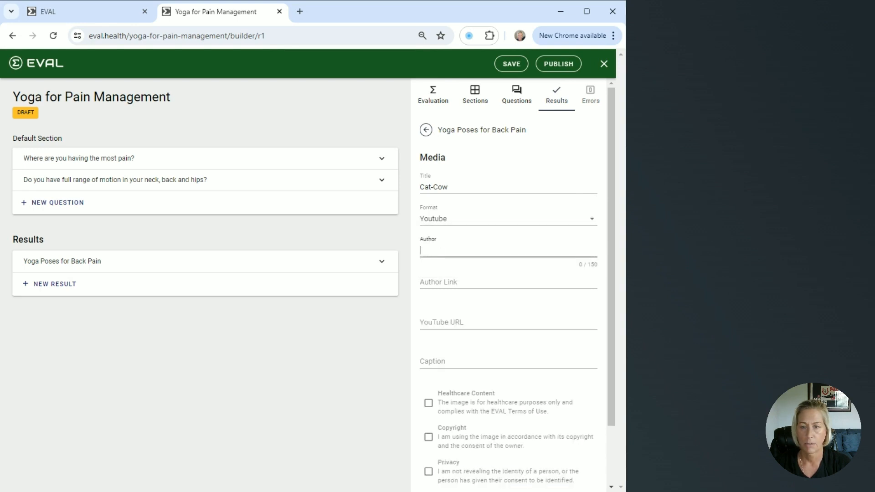
text(Back Intelligence)
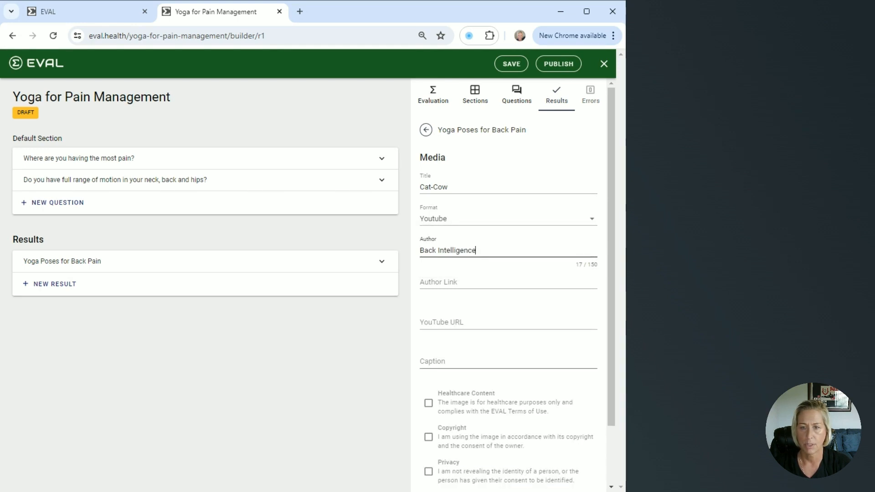
key(Tab)
text(https://www.youtube.com/@BackIntelligence)
click(431, 322)
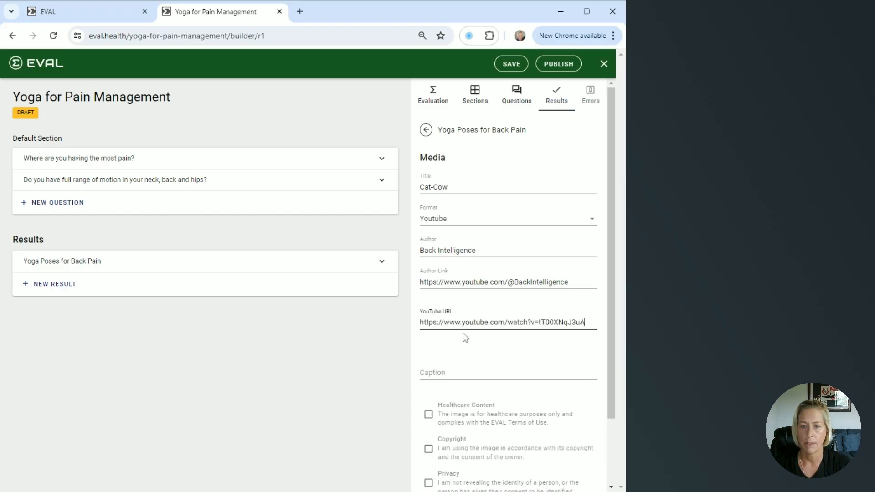
text(https://www.youtube.com/watch?v=tT00XNqJ3uA)
scroll(464, 337, down, 1)
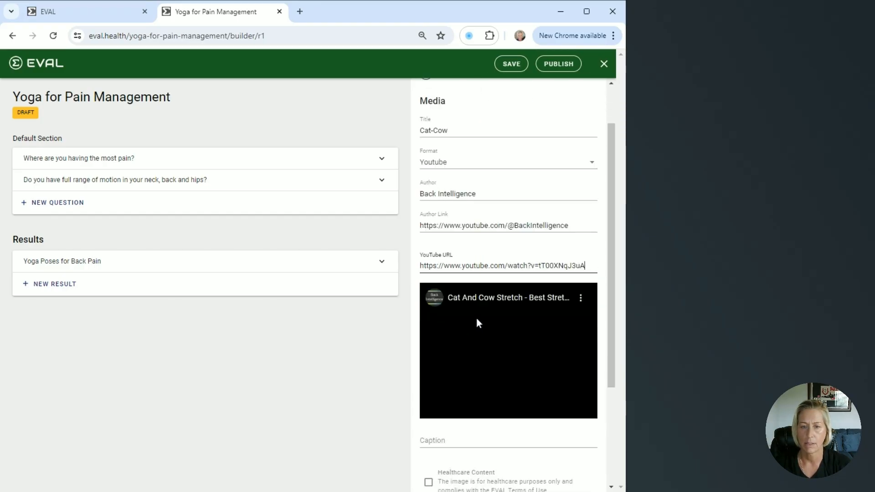
Accept the healthcare content, copyright and privacy statements, caption the video "Cat-Cow Pose Demonstration", and create the media
scroll(477, 323, down, 3)
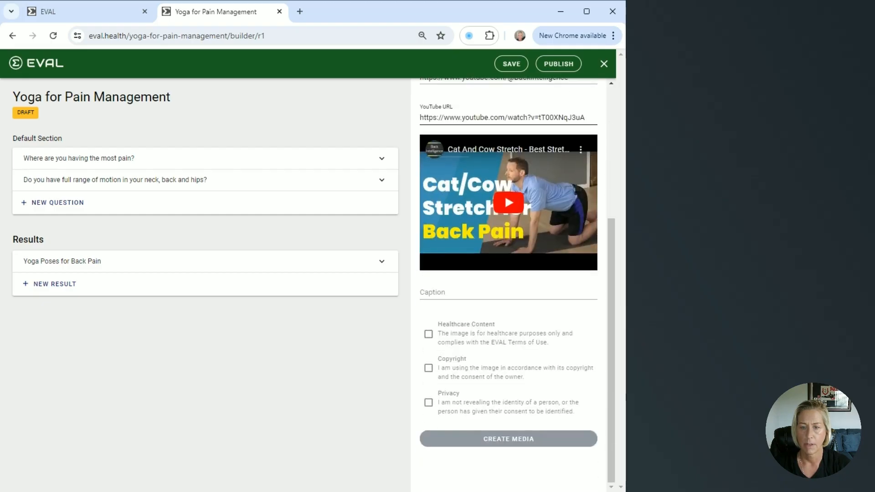
click(428, 334)
click(429, 369)
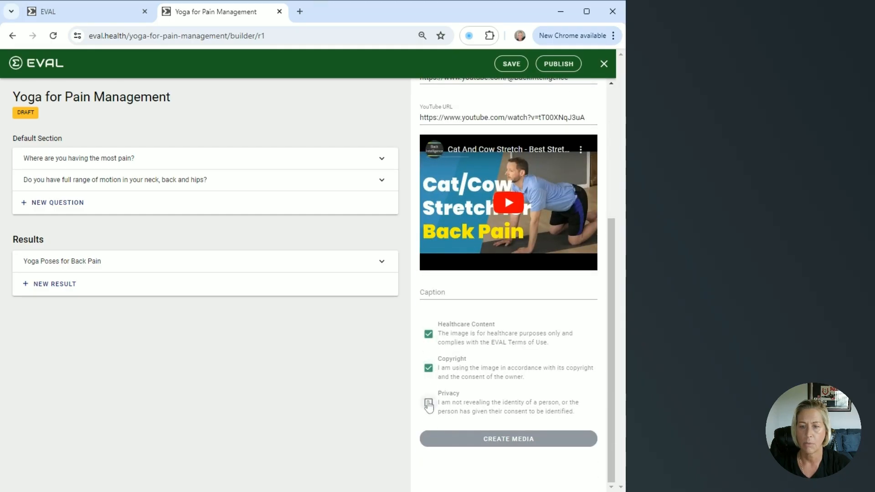
click(429, 403)
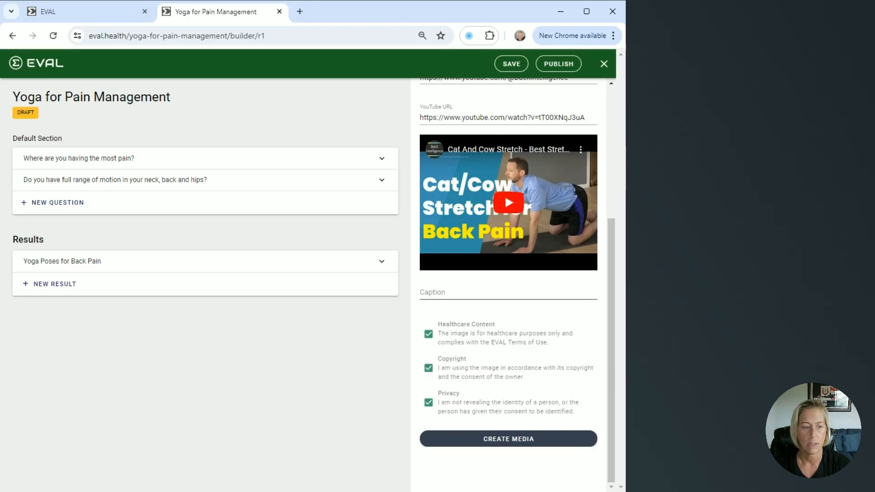
click(508, 292)
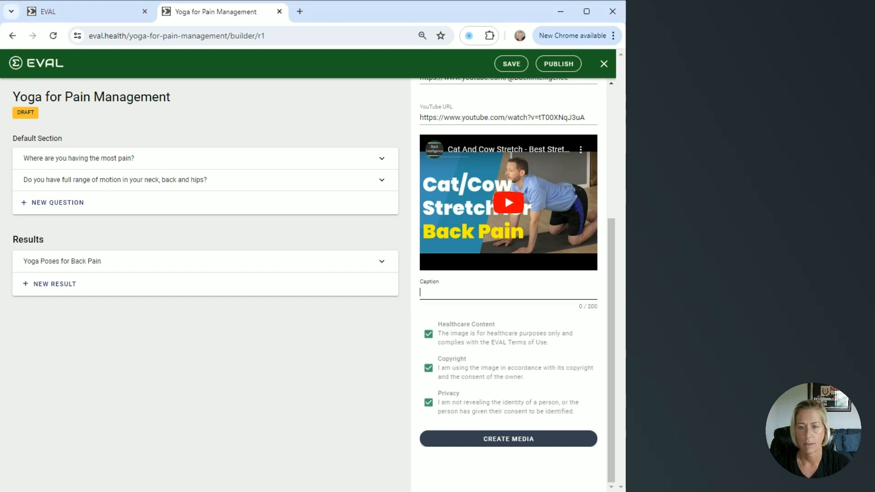
click(508, 440)
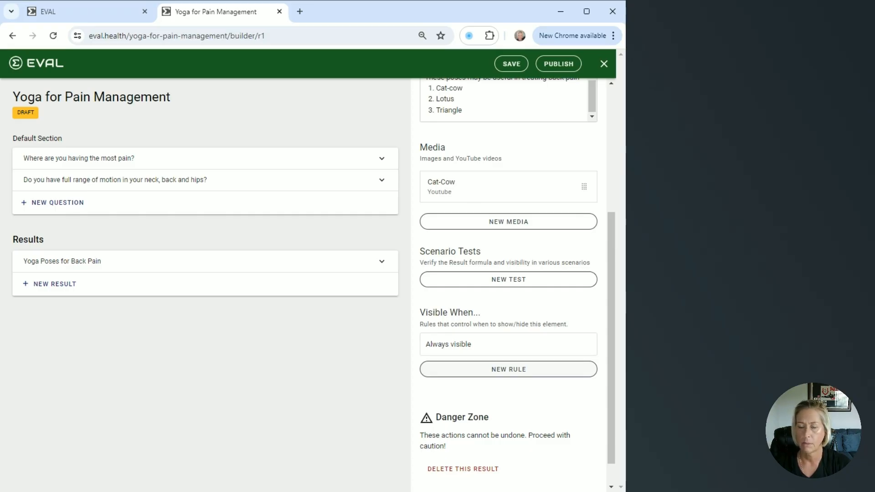
Add a visibility rule showing the "Yoga Poses for Back Pain" result when the pain question's answer is Back, and apply it
click(508, 370)
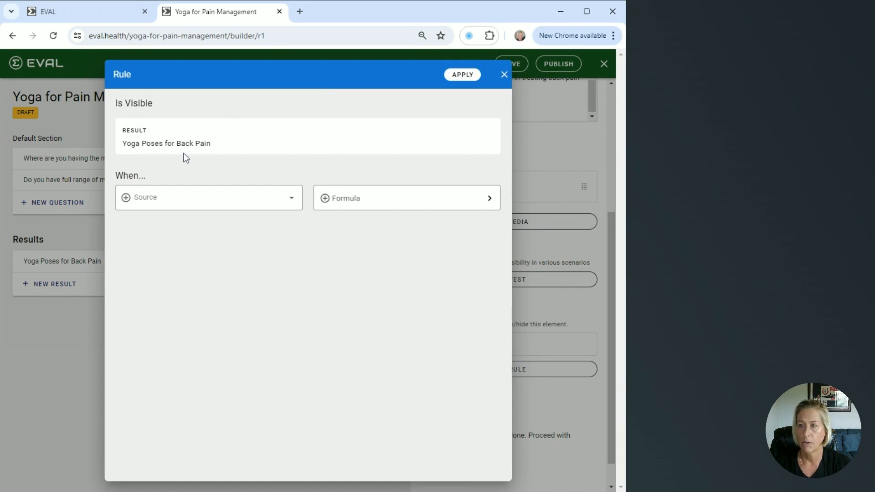
click(292, 204)
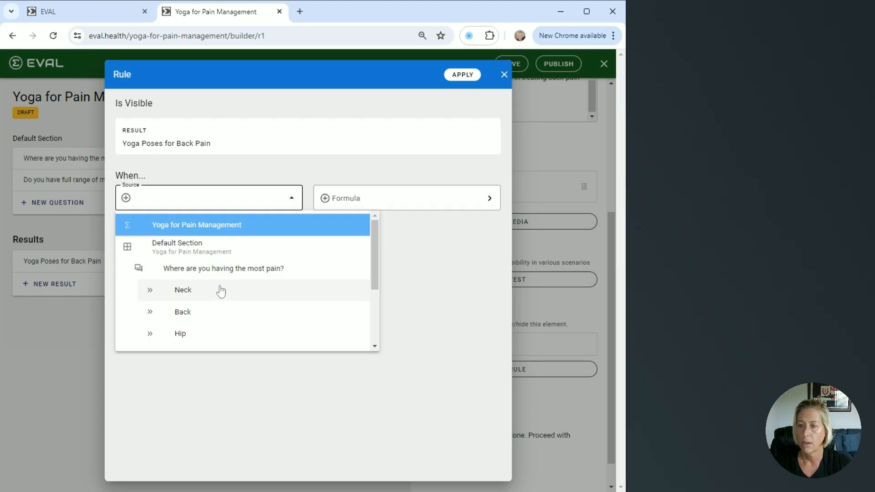
click(183, 313)
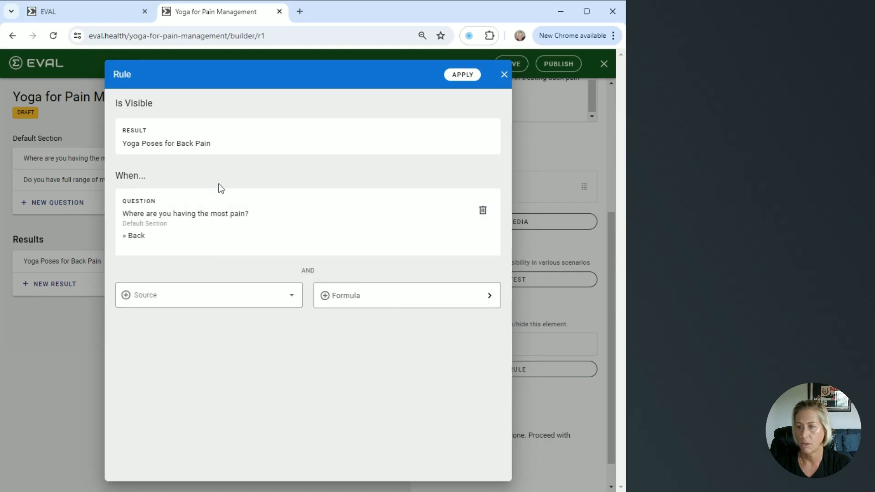
click(465, 77)
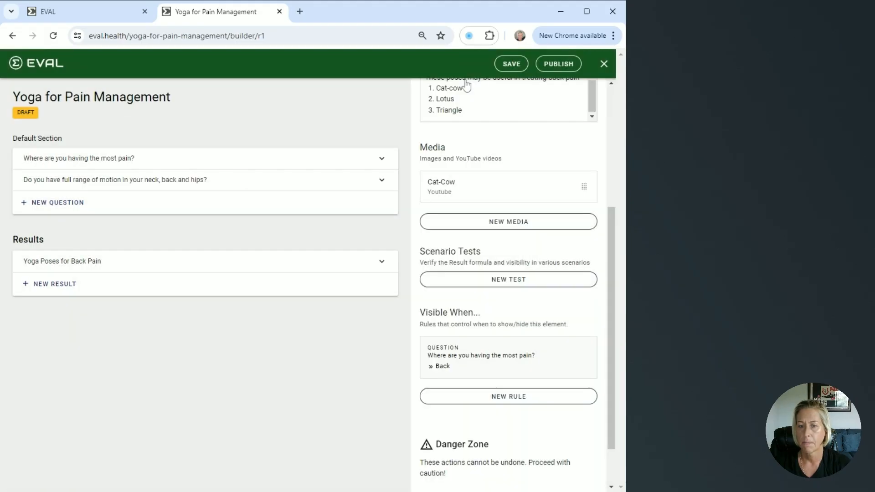
Save the evaluation and expand the "Yoga Poses for Back Pain" result in the preview
click(517, 66)
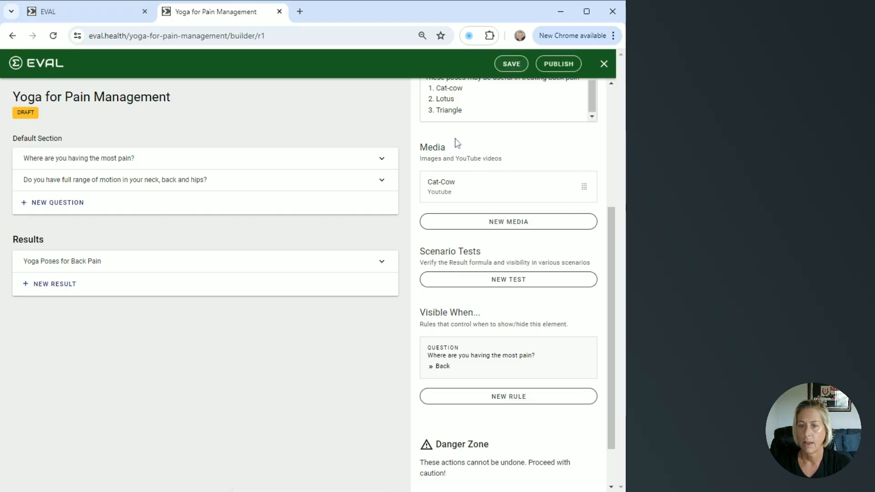
click(381, 267)
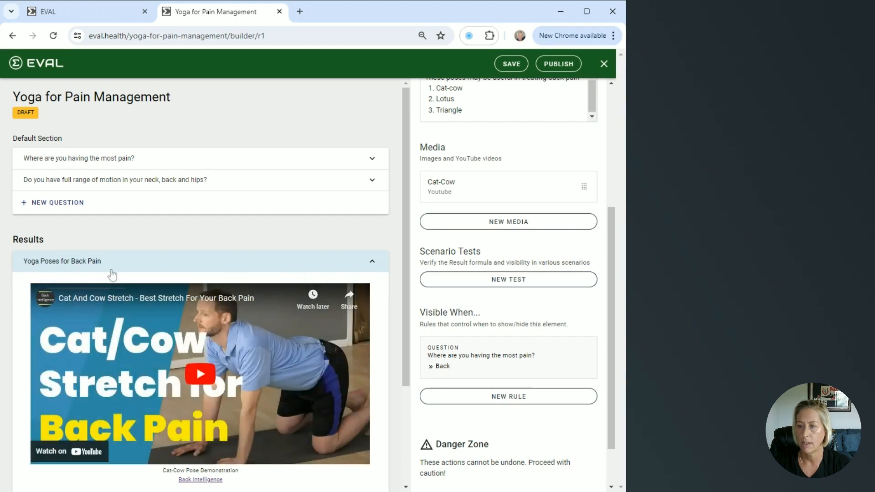
Start a new scenario test for the "Yoga Poses for Back Pain" result and title it "Back Pain"
scroll(114, 277, down, 3)
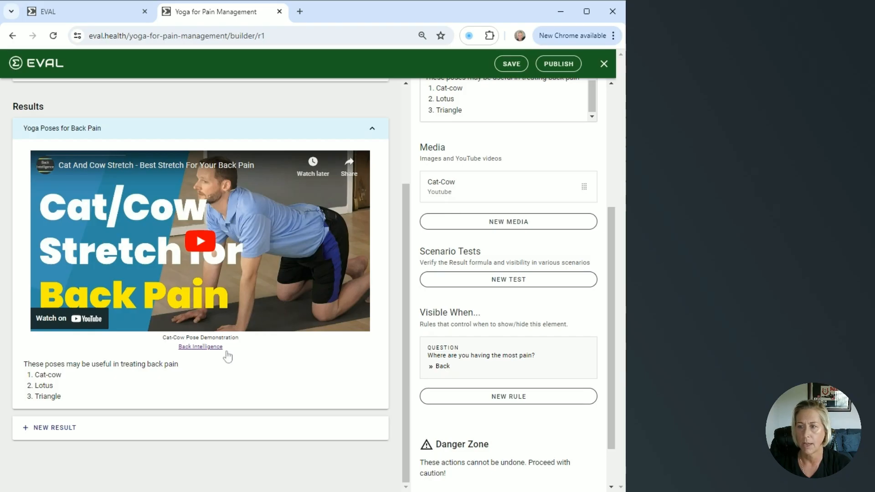
scroll(228, 357, up, 1)
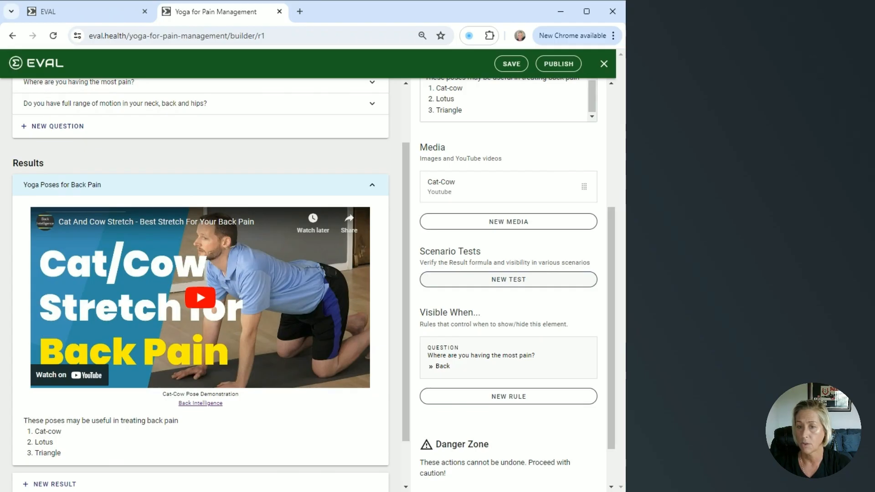
click(506, 279)
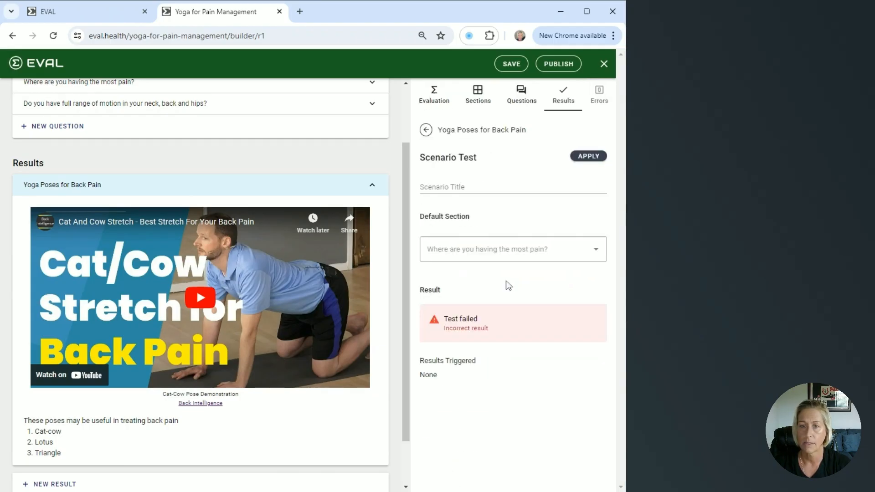
click(491, 188)
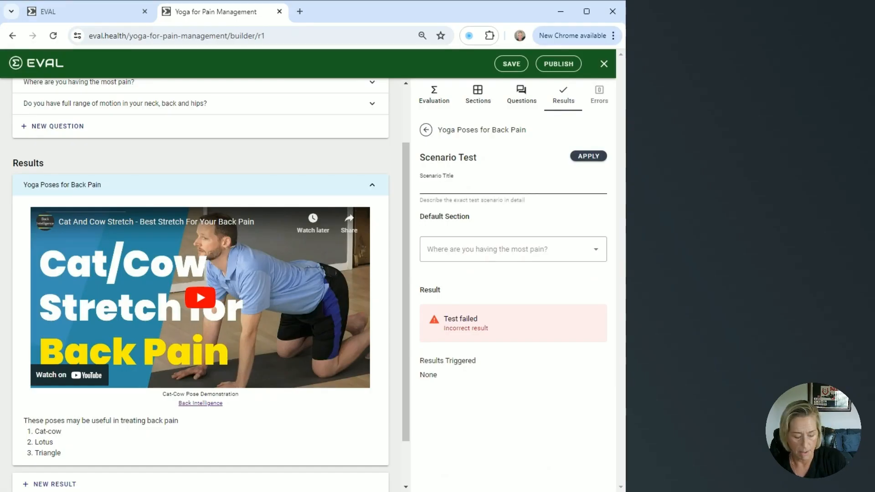
text(Bac)
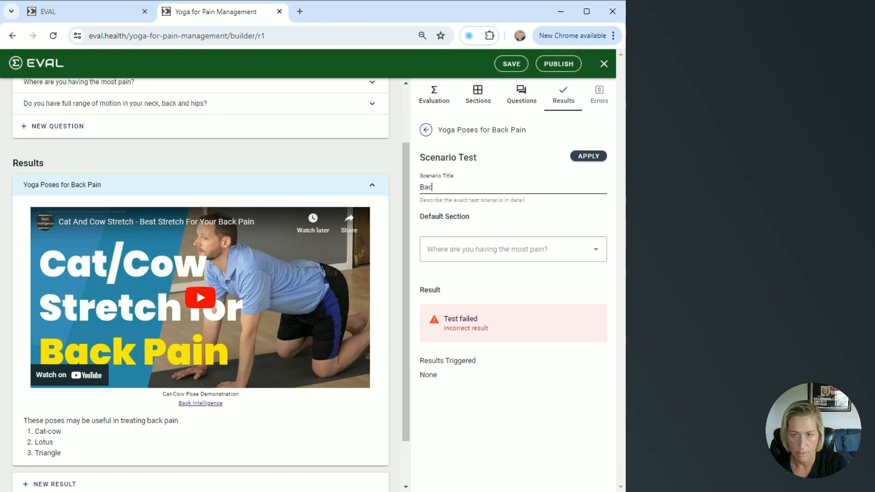
text(k Pain)
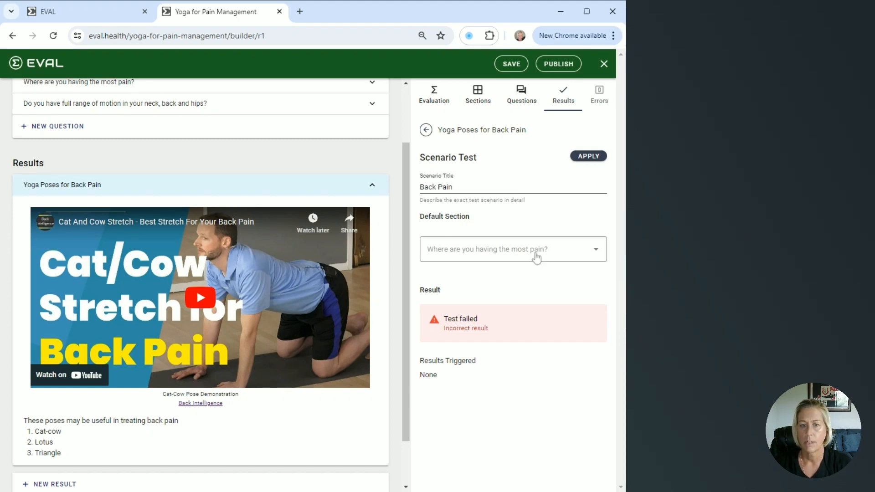
Set the scenario's pain question to Back and its full range of motion question to Yes, and apply the test
click(599, 252)
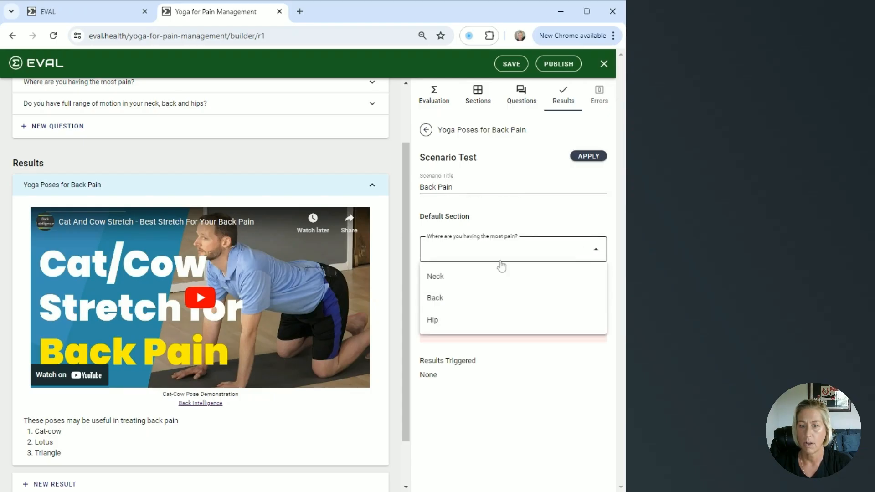
click(437, 301)
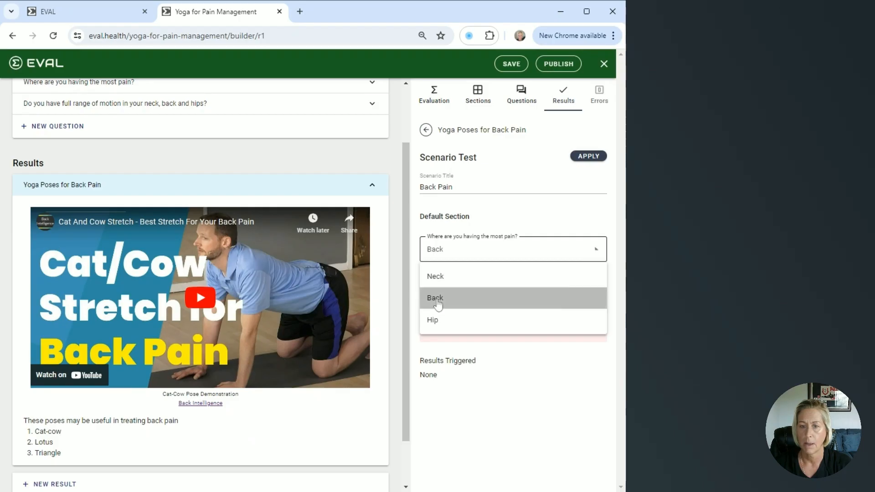
click(437, 301)
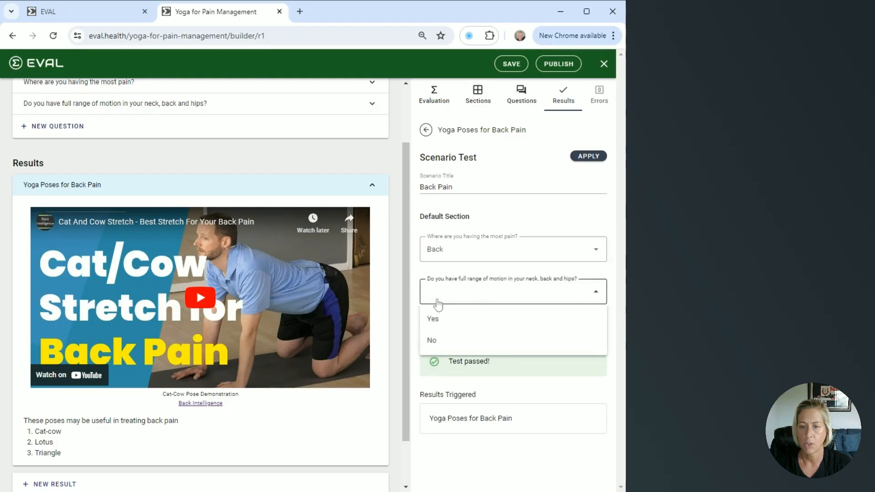
click(433, 324)
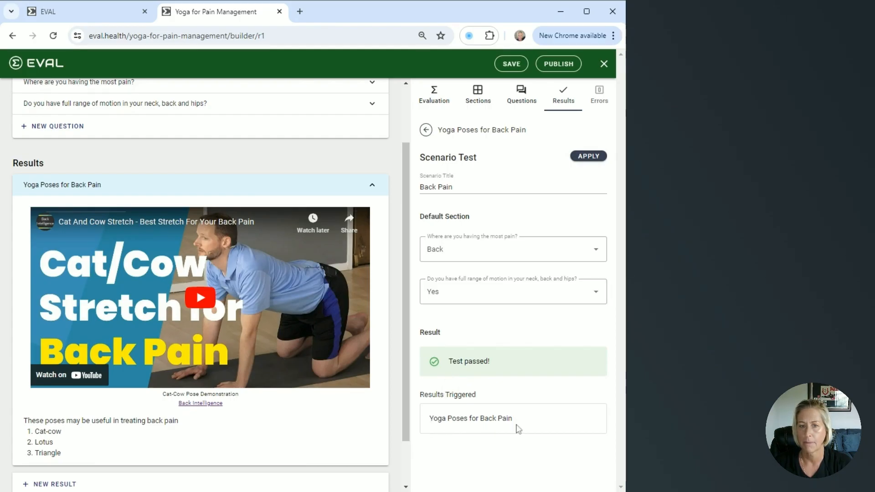
click(580, 157)
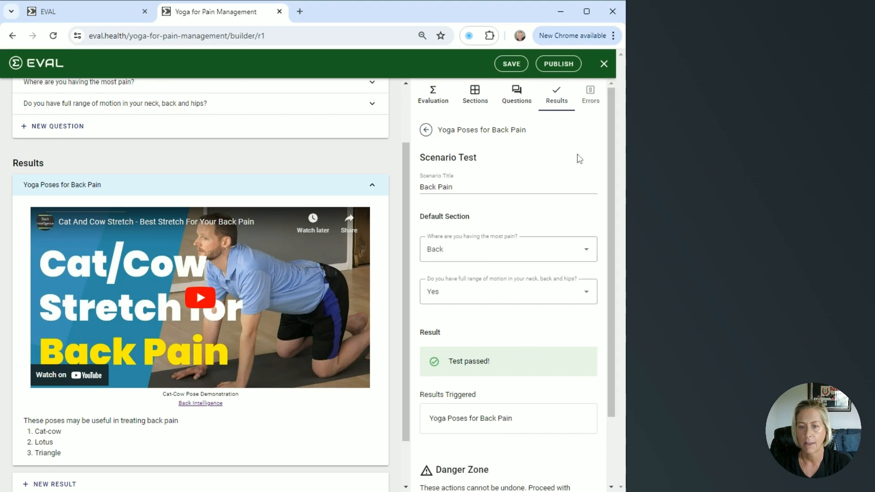
Return to the "Yoga Poses for Back Pain" result, save the evaluation and close the builder
click(426, 131)
scroll(518, 291, down, 3)
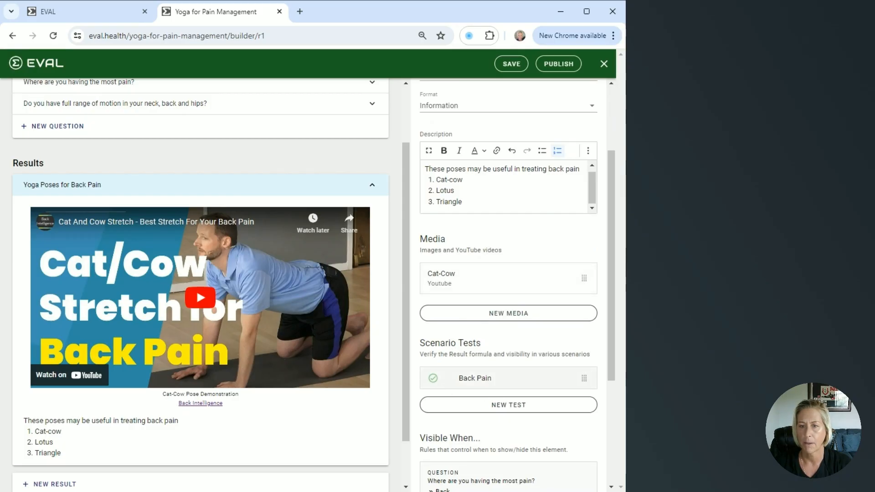
scroll(504, 391, up, 3)
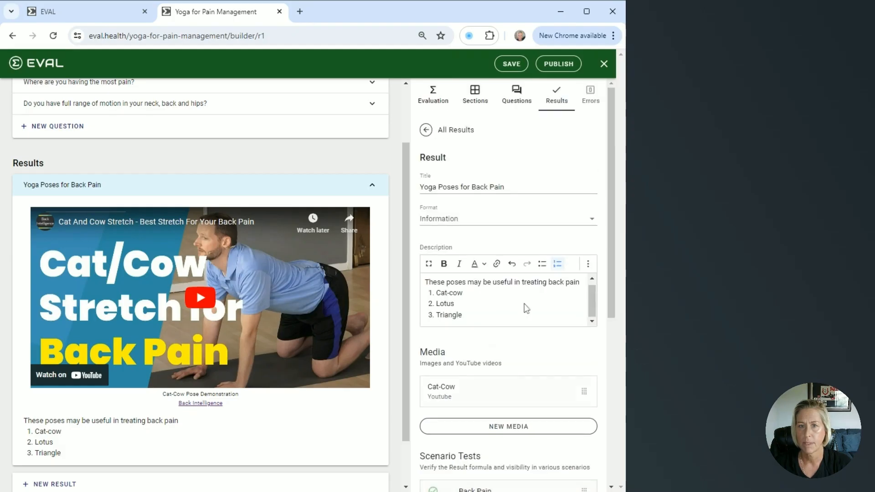
click(511, 64)
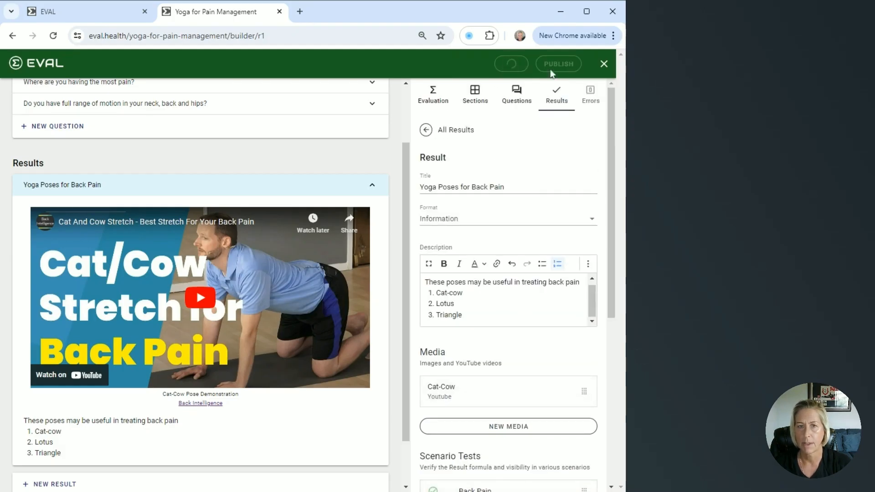
click(604, 65)
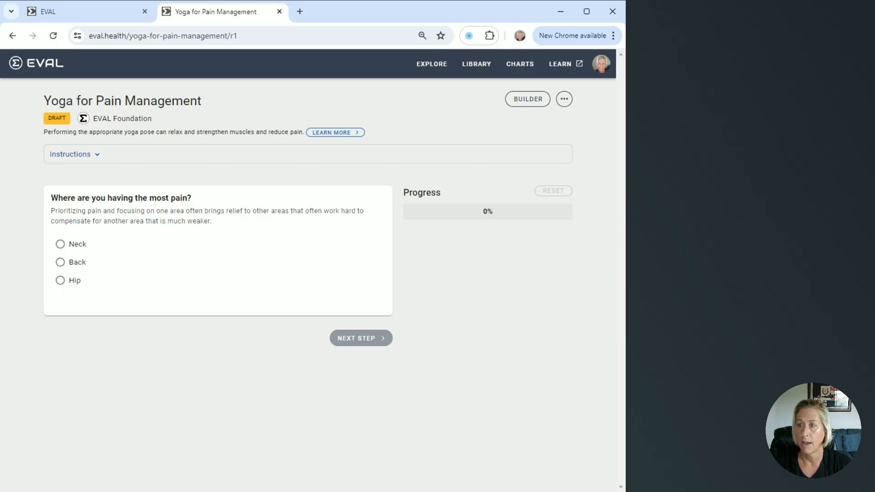
Try out the draft evaluation, answering Back for the most pain and Yes for full range of motion, and review the summary
drag(44, 133, 270, 132)
click(95, 163)
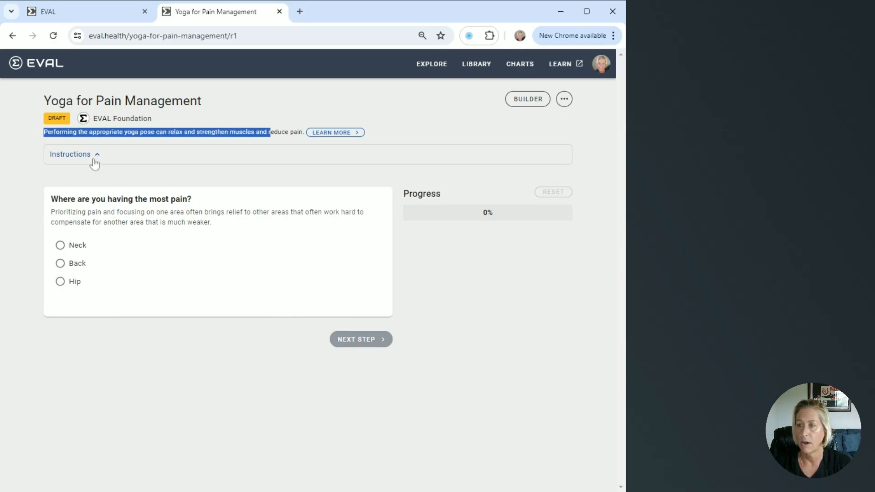
click(94, 159)
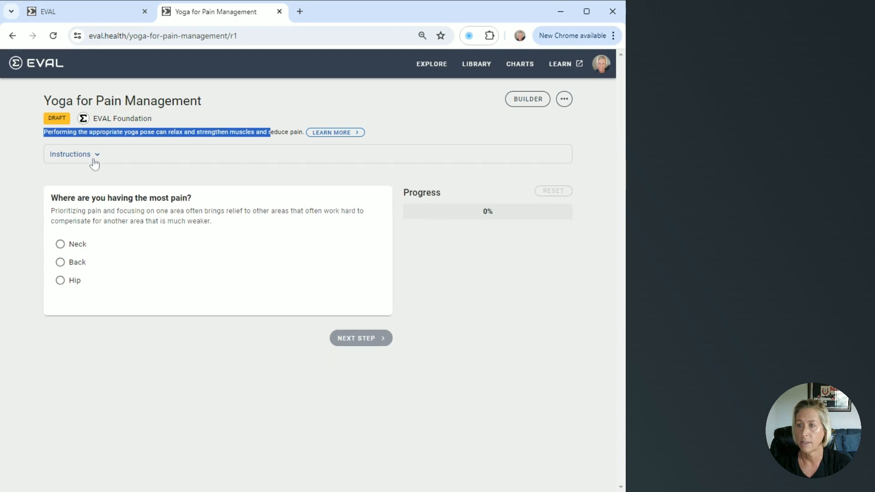
click(60, 263)
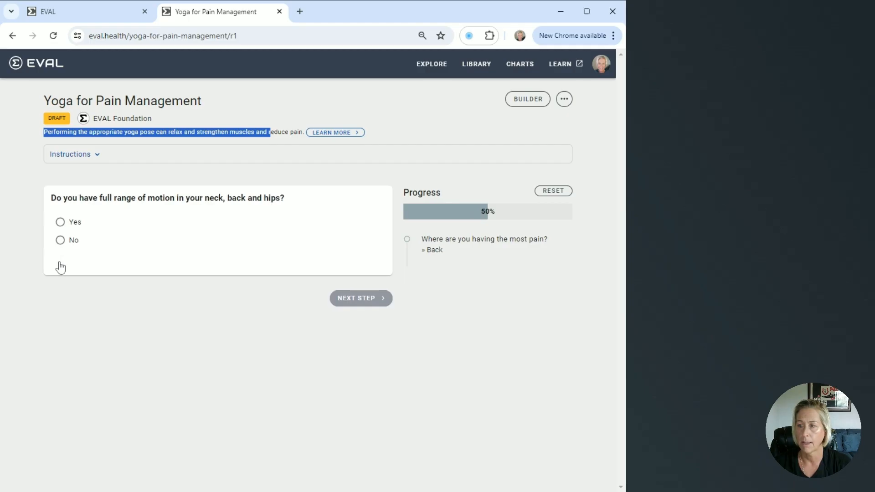
click(60, 222)
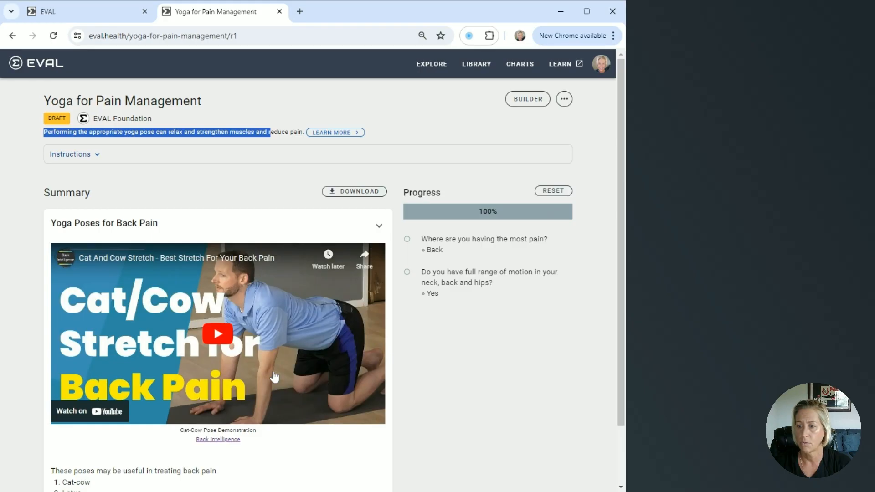
scroll(274, 377, down, 2)
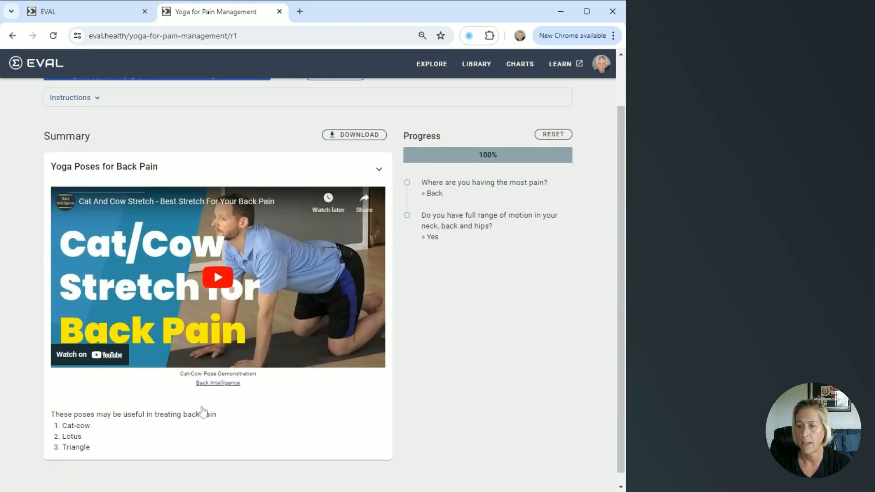
scroll(264, 379, up, 2)
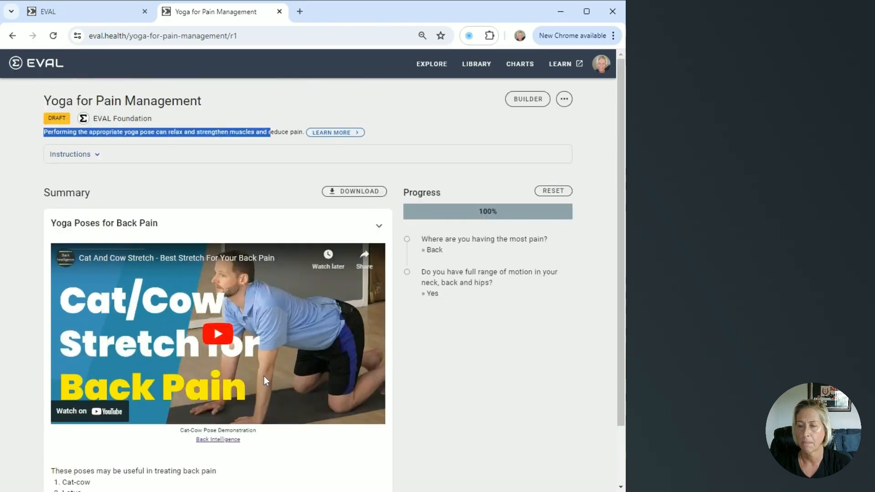